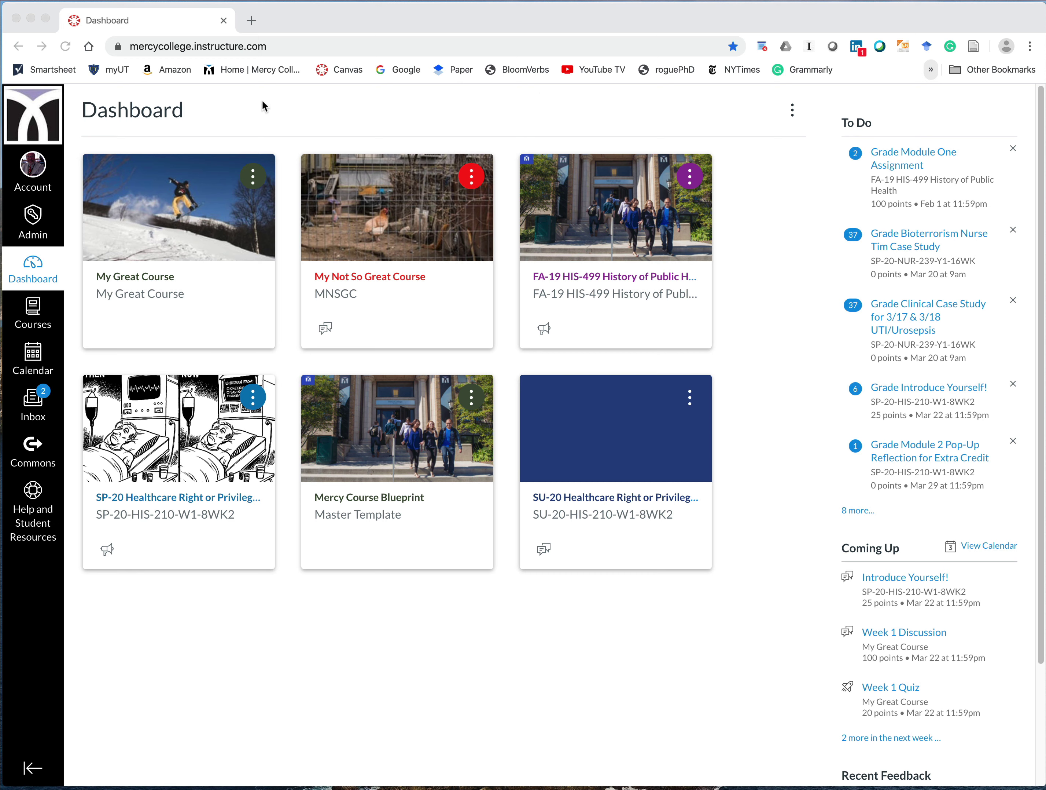
Open My Great Course and go to its list of modules
left_click(145, 279)
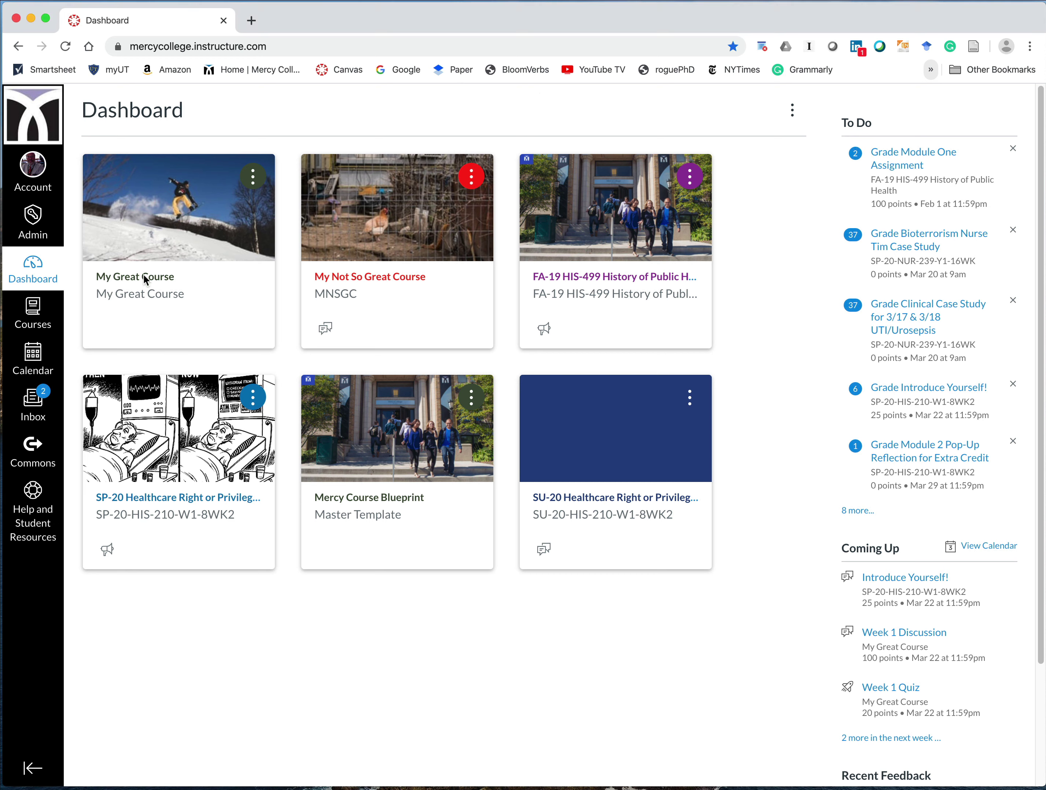
left_click(145, 279)
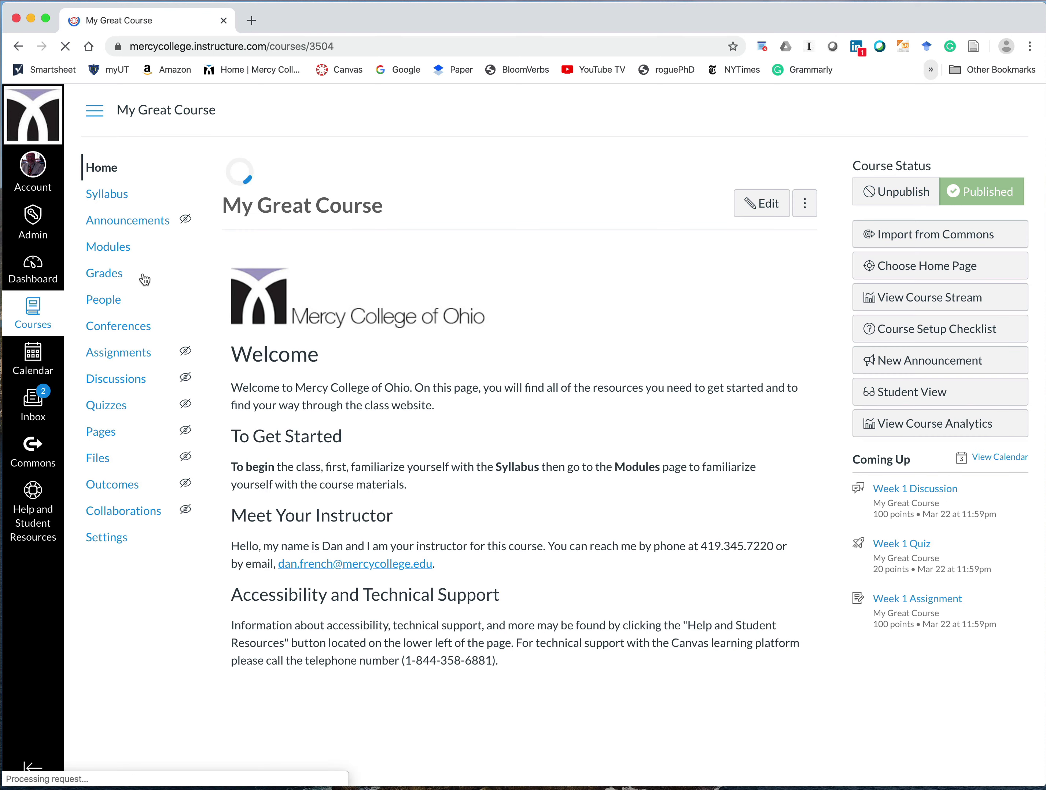
left_click(123, 256)
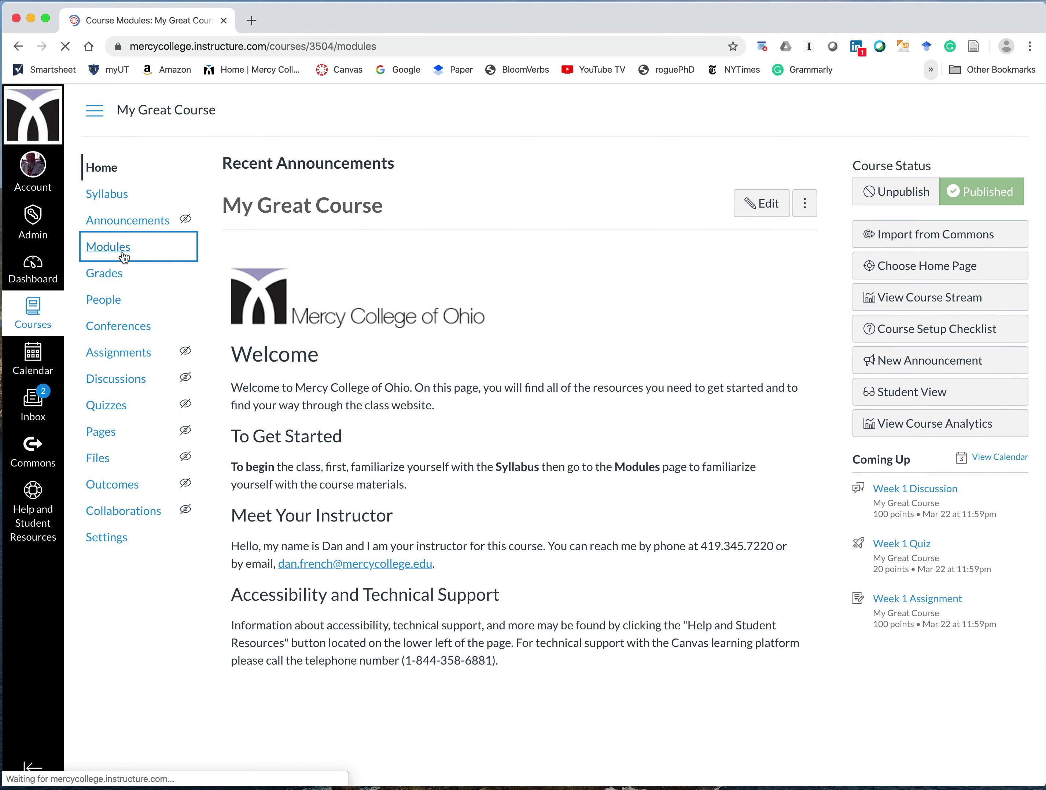
Examine the available options of the Week of 3/16 module and of its This week's lecture page
scroll(601, 500, "down", 5)
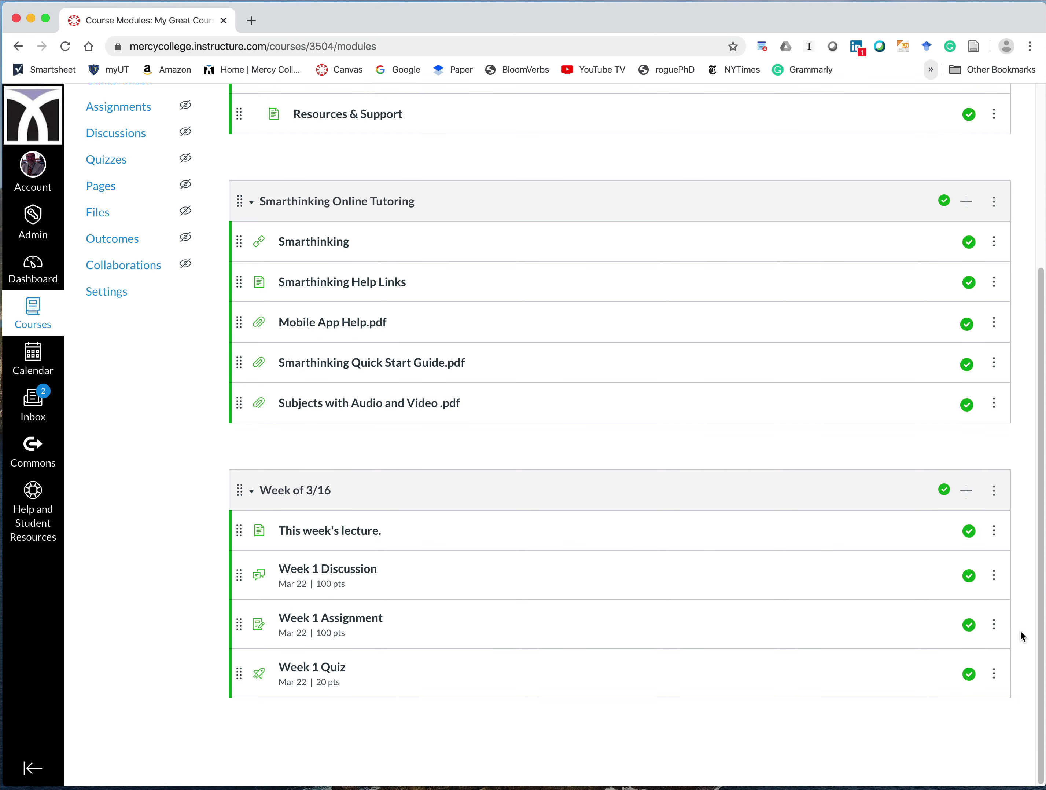
left_click(994, 497)
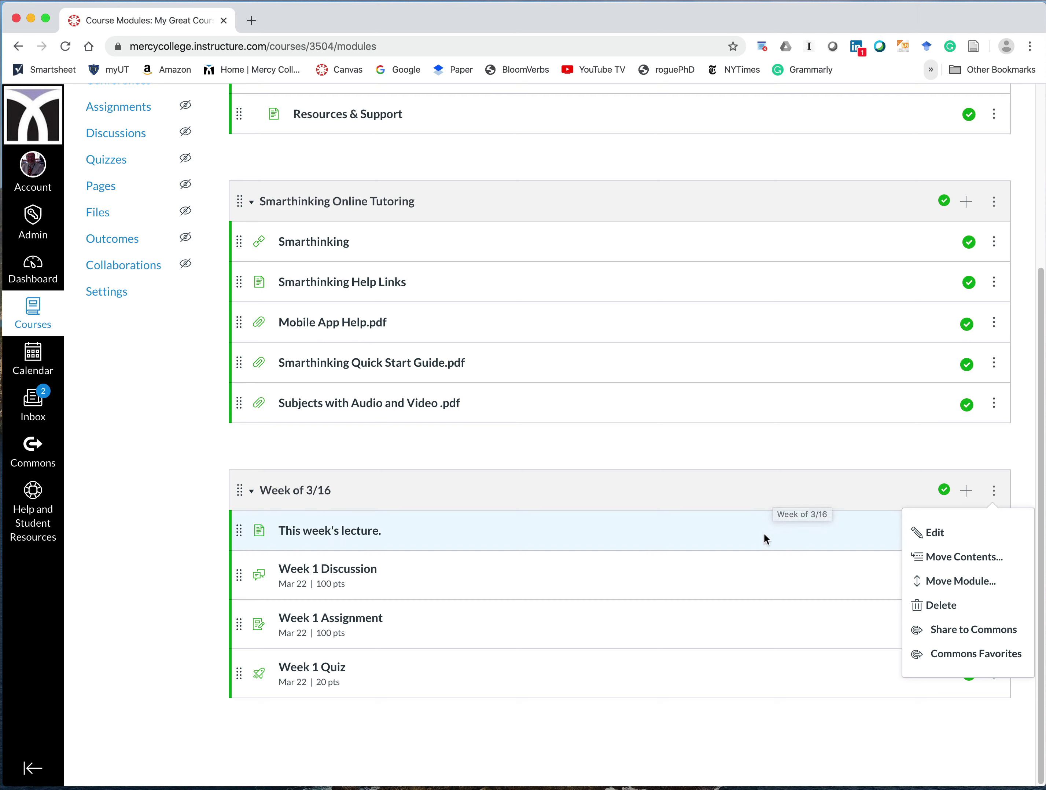
left_click(849, 534)
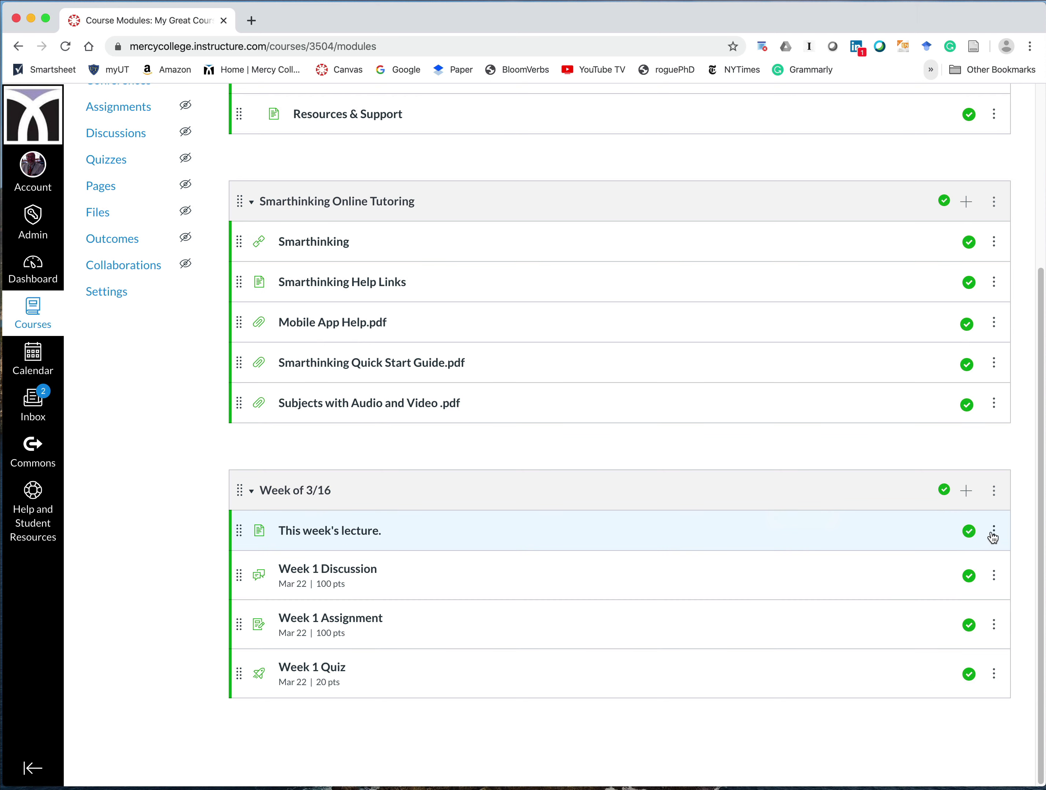
left_click(993, 532)
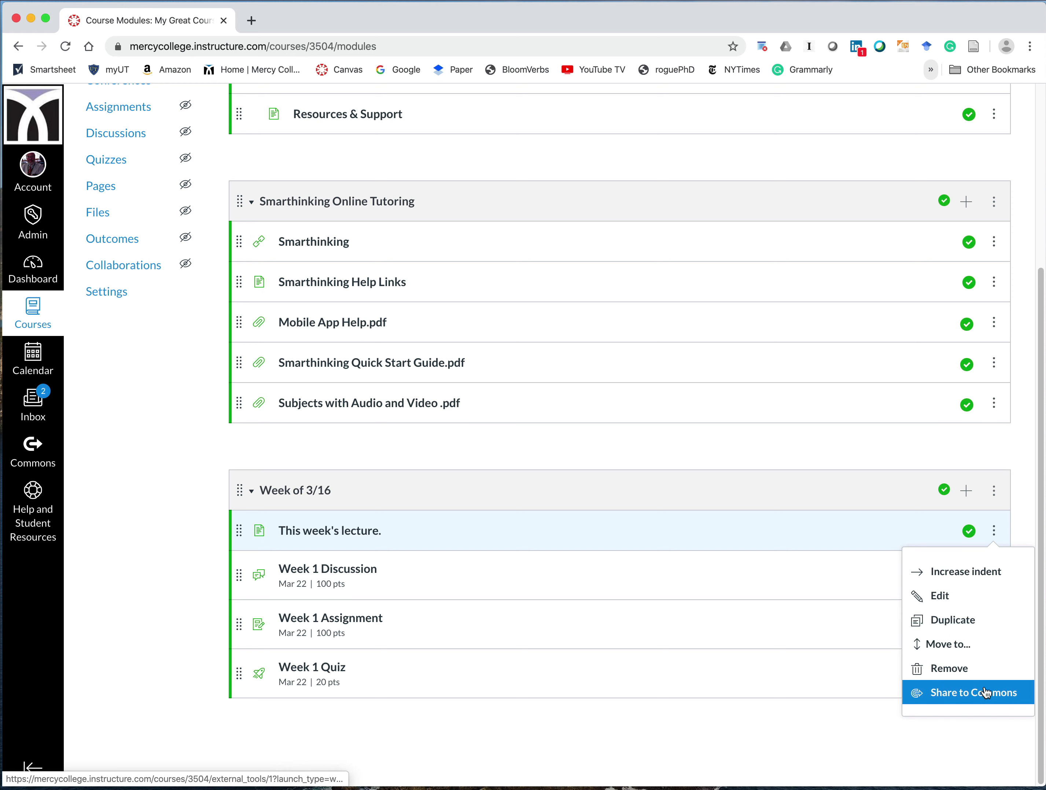
left_click(821, 530)
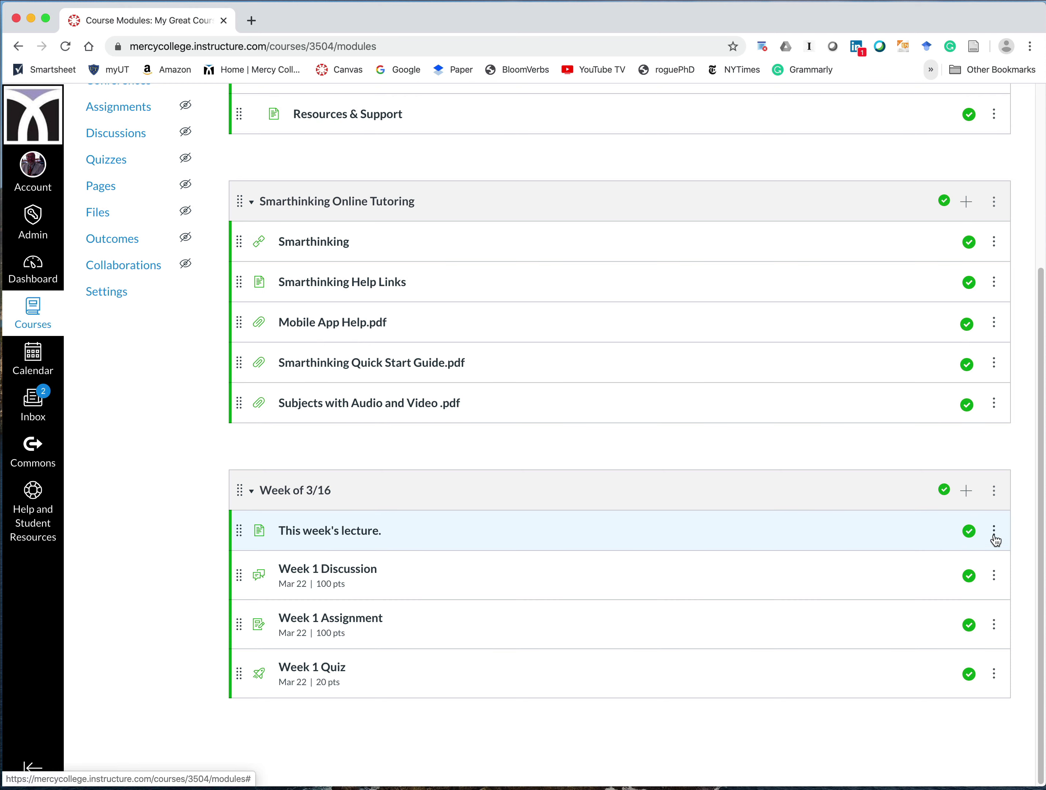
View the content of the This week's lecture page and return to the course's module list
left_click(311, 532)
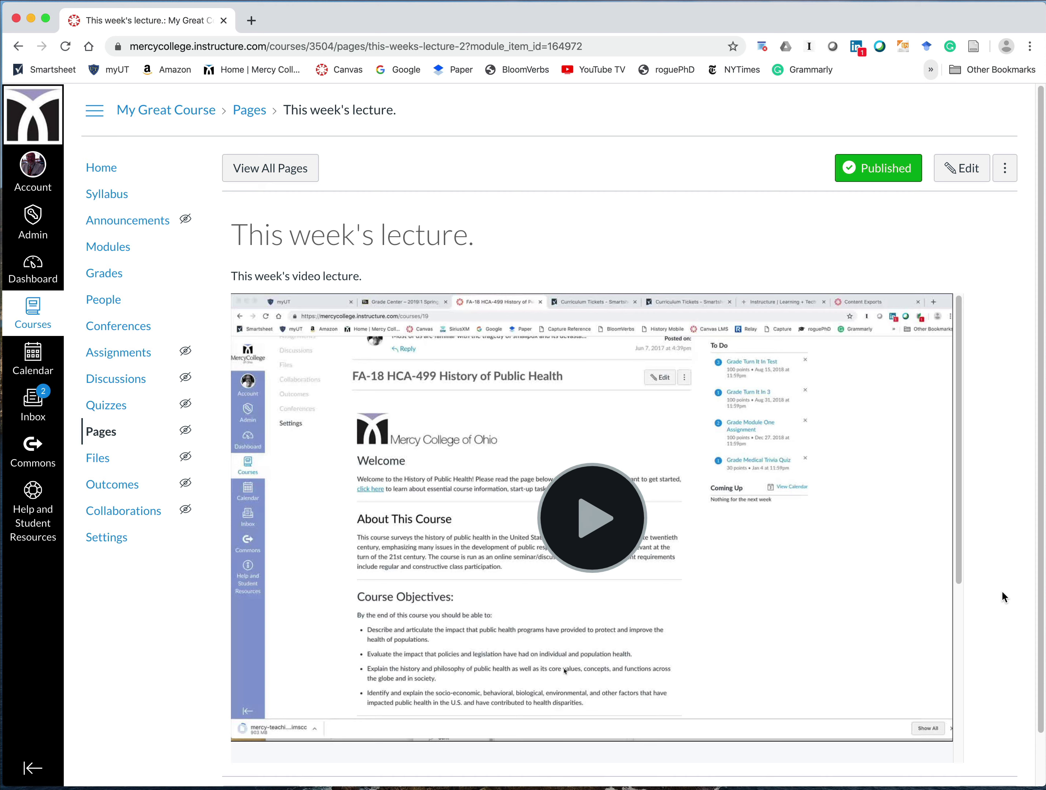
left_click(108, 248)
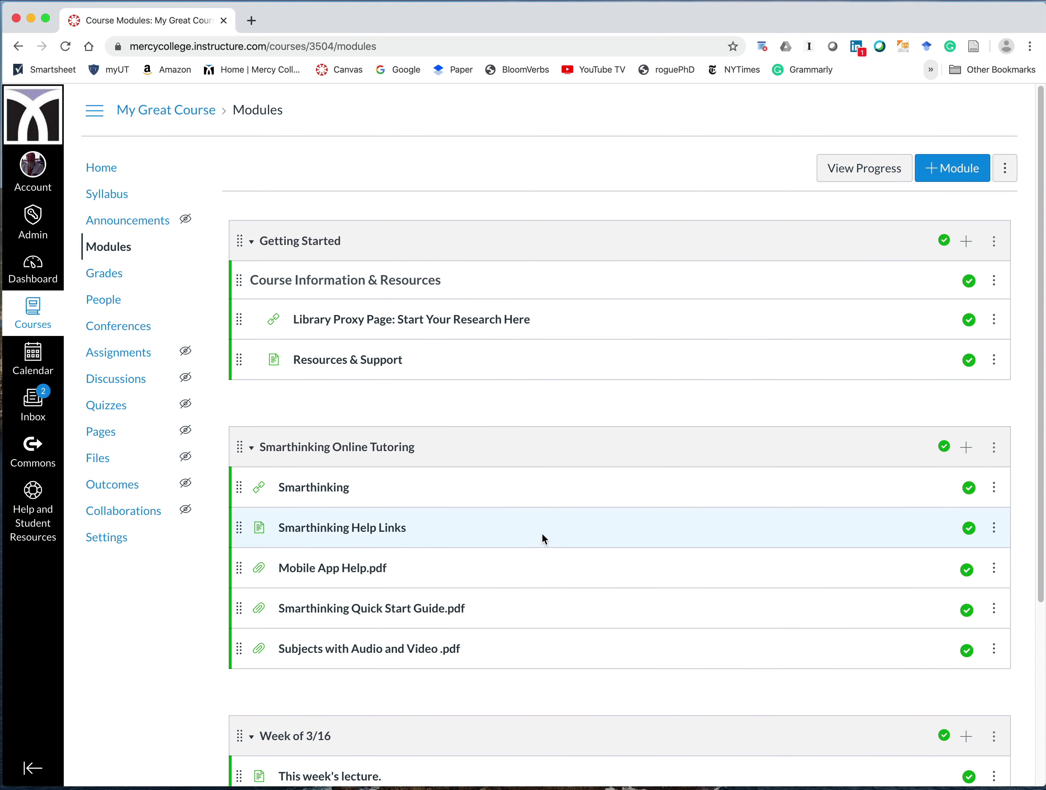
Start sharing the This week's lecture page in the Week of 3/16 module to Commons, limiting its use to Only Me
scroll(551, 532, "down", 5)
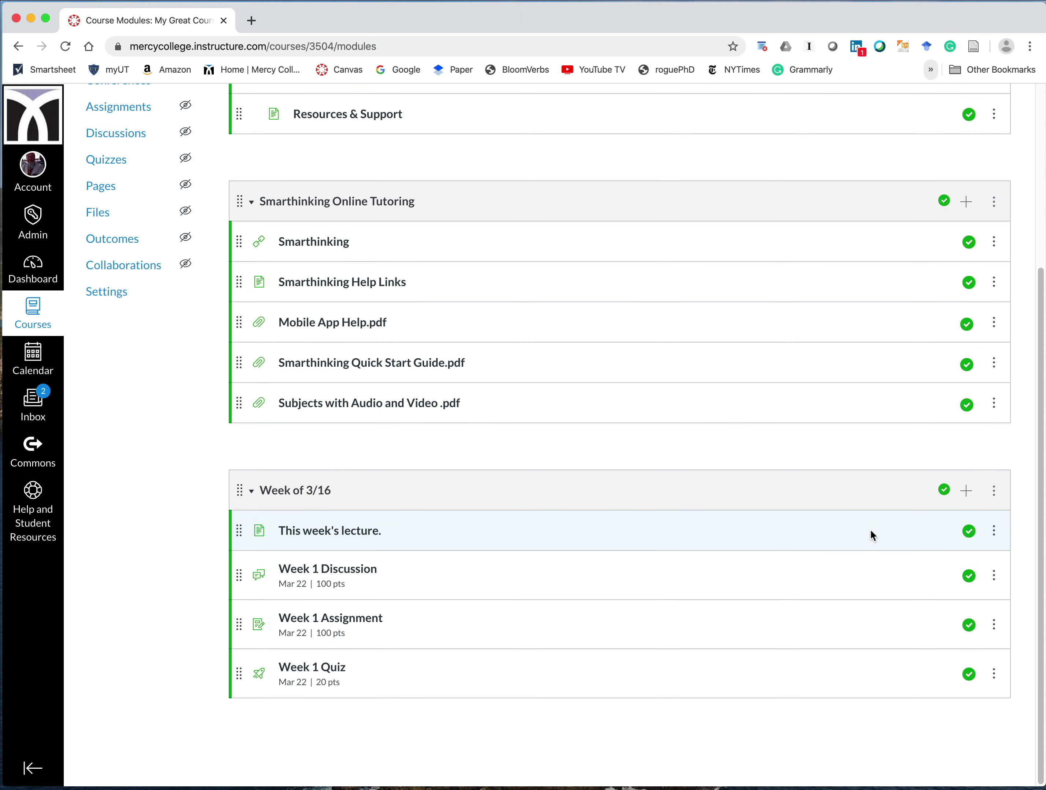
left_click(994, 531)
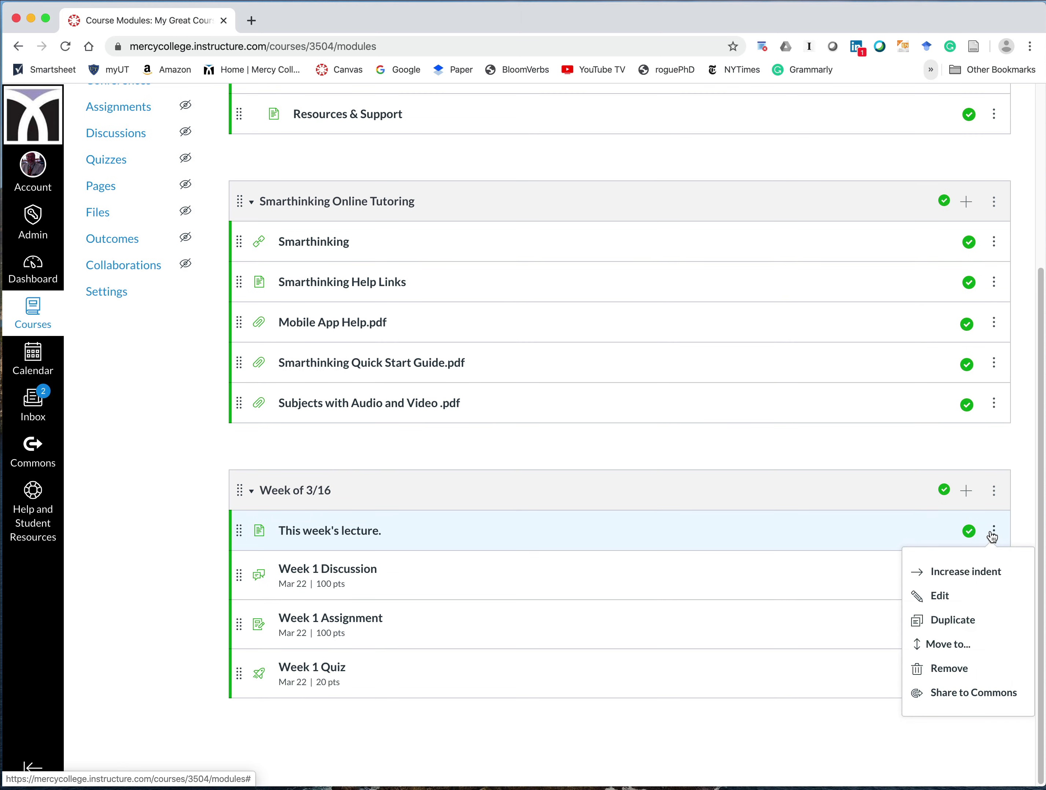
left_click(945, 691)
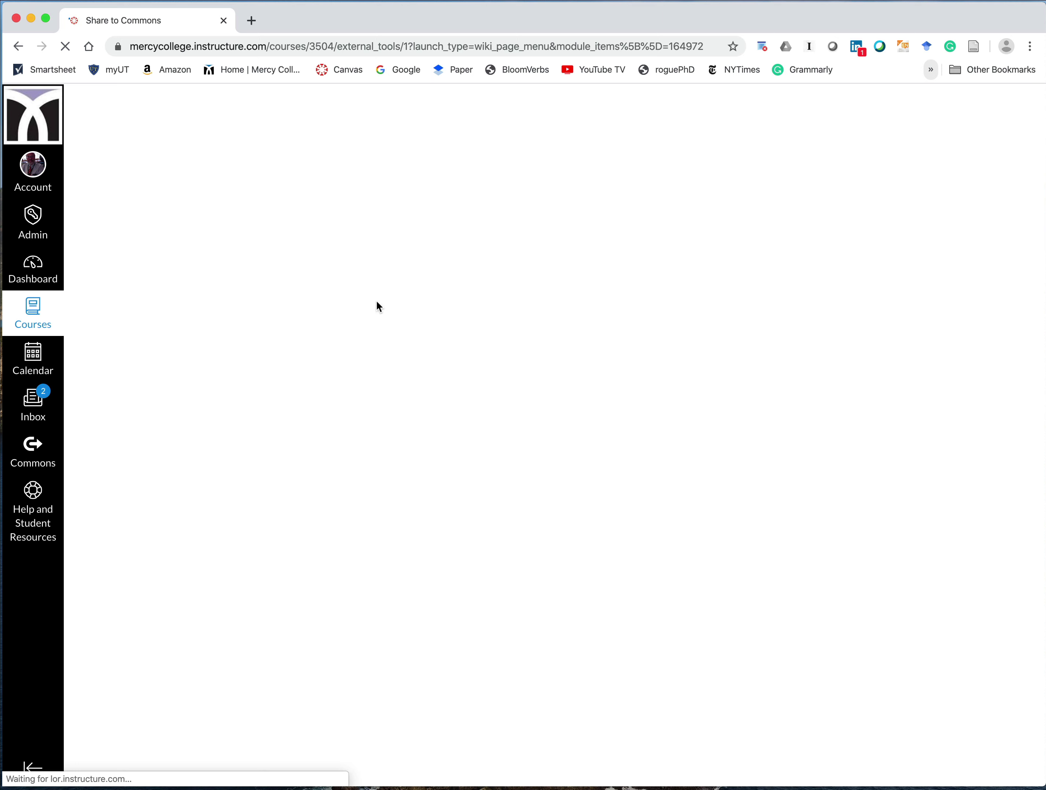
left_click(183, 252)
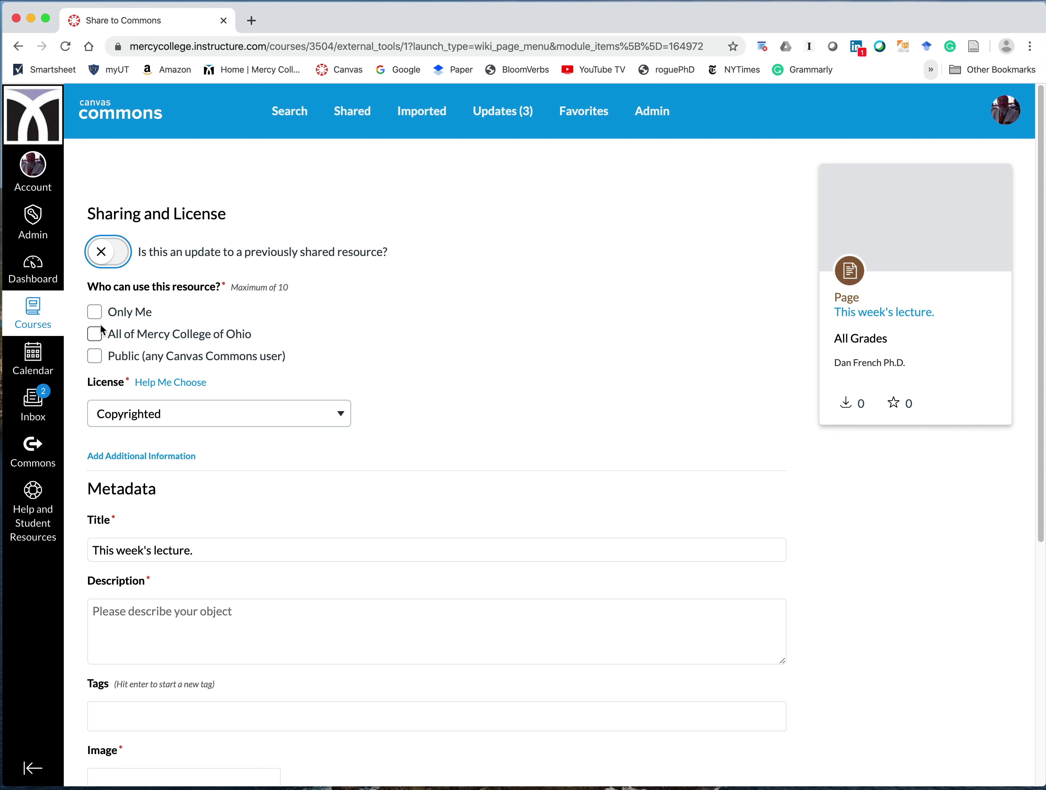
left_click(94, 312)
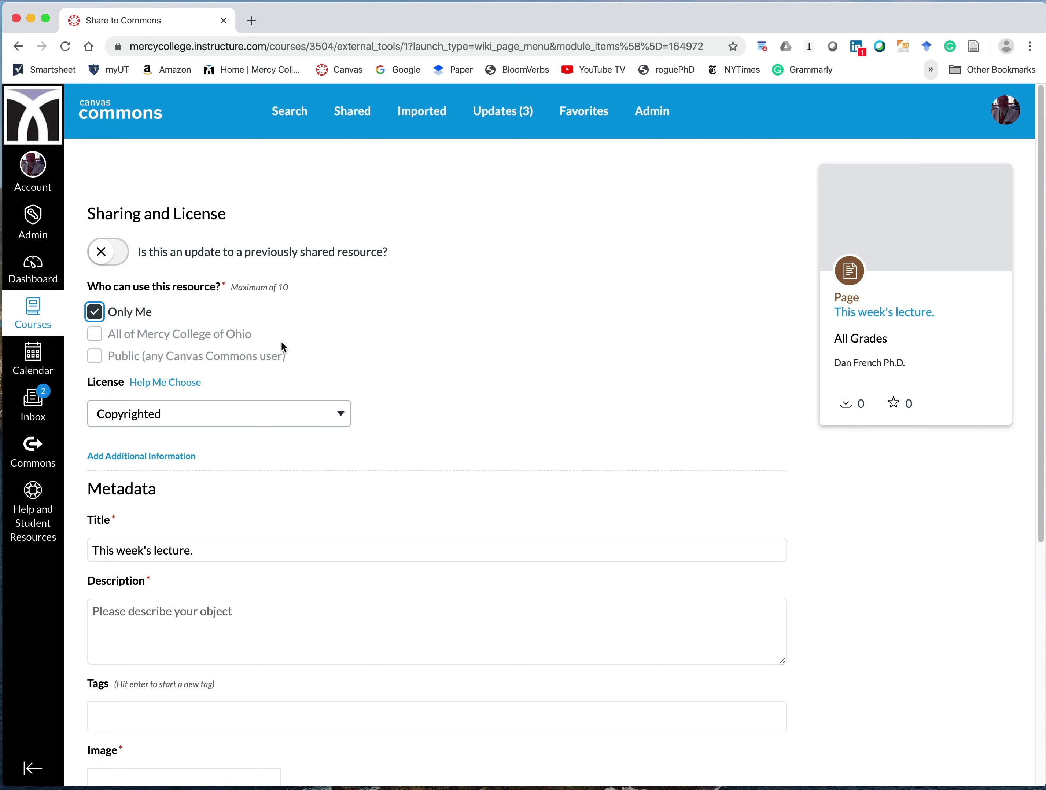
Replace the shared resource's title with New Lecture Module 3
left_click_drag(205, 549, 73, 554)
type("N")
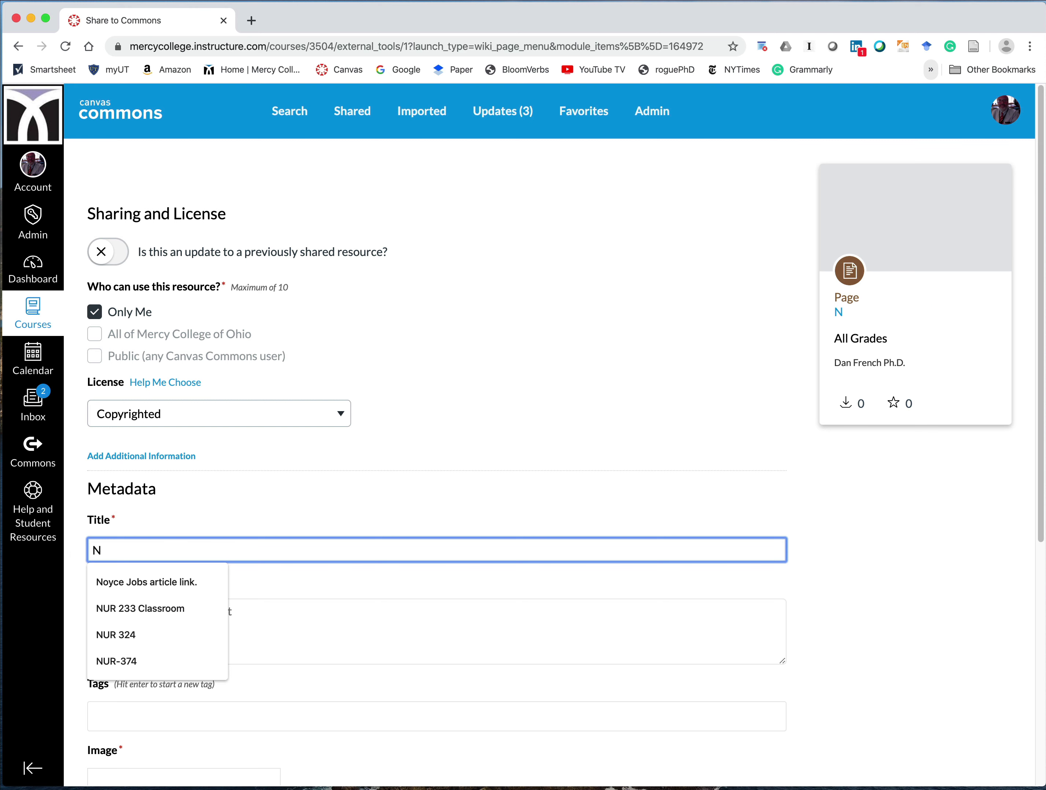
type("ew Les")
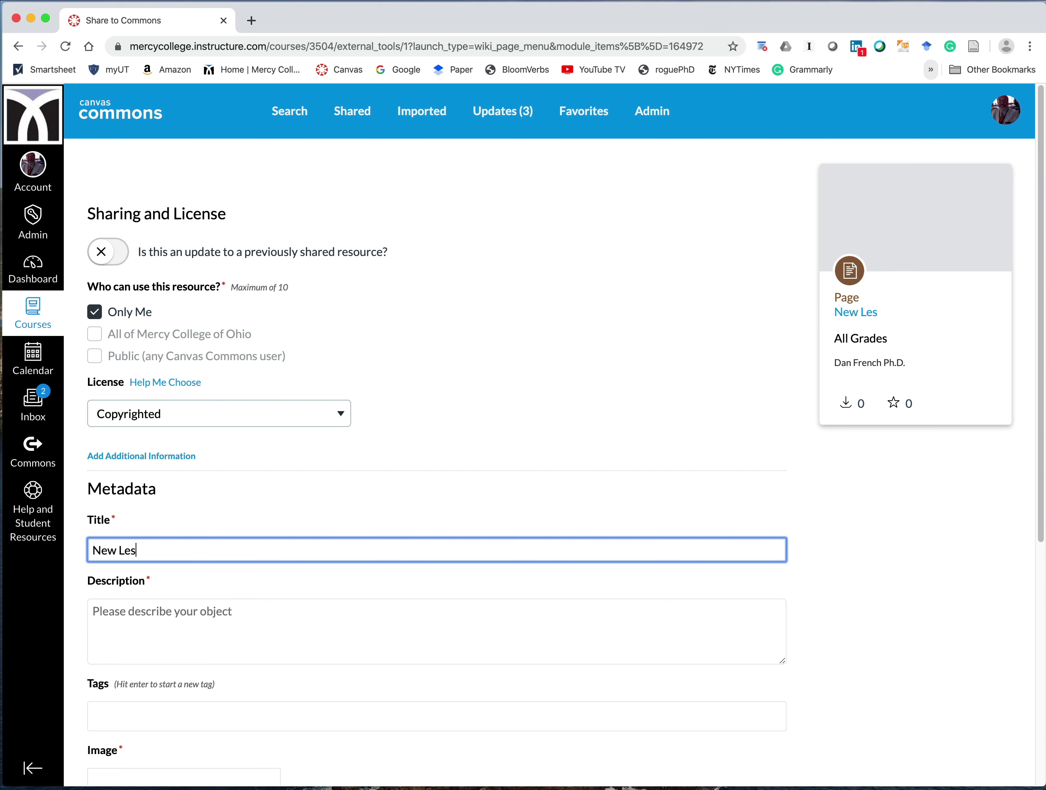
key("BackSpace")
type("cture Module")
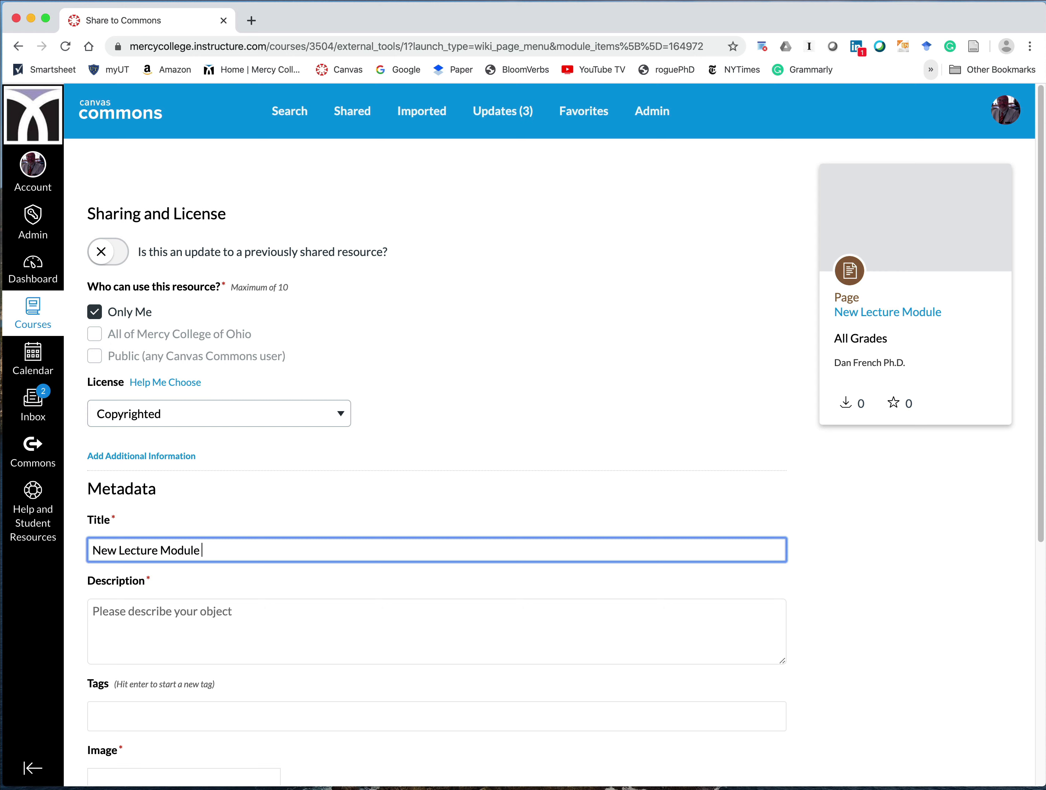
type(" 3")
Copy the title New Lecture Module 3 into the resource's description
left_click(242, 634)
left_click_drag(246, 552, 82, 535)
key("super+c")
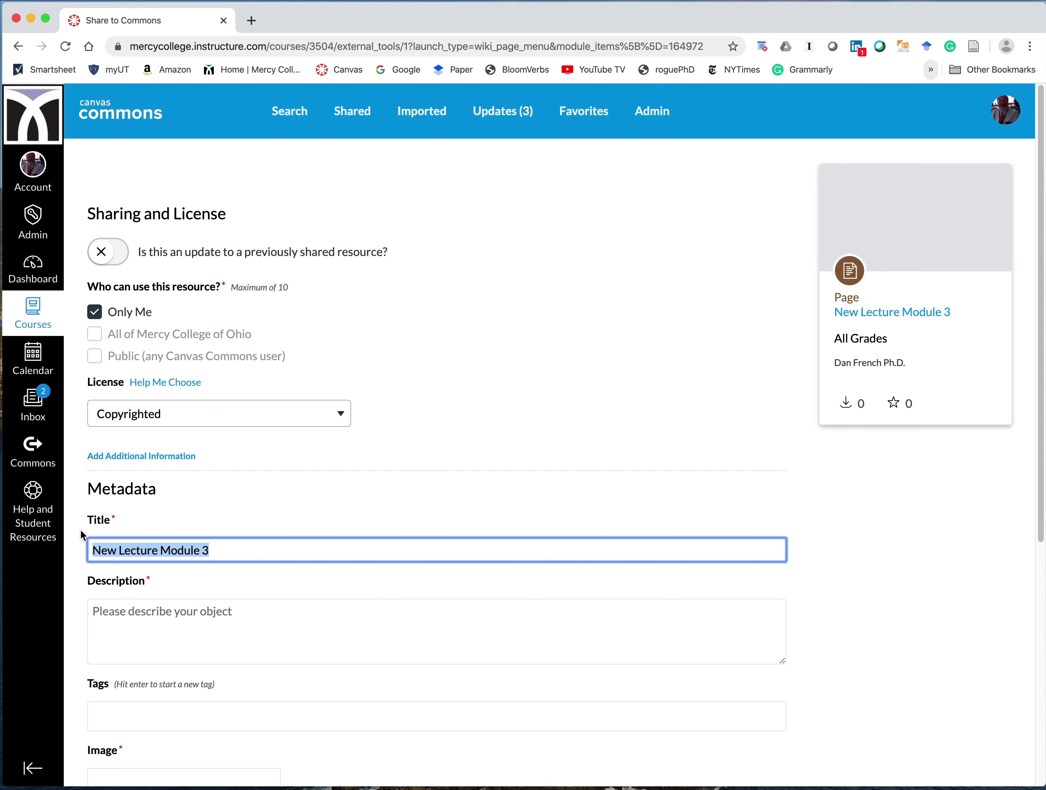
left_click(146, 624)
key("super+v")
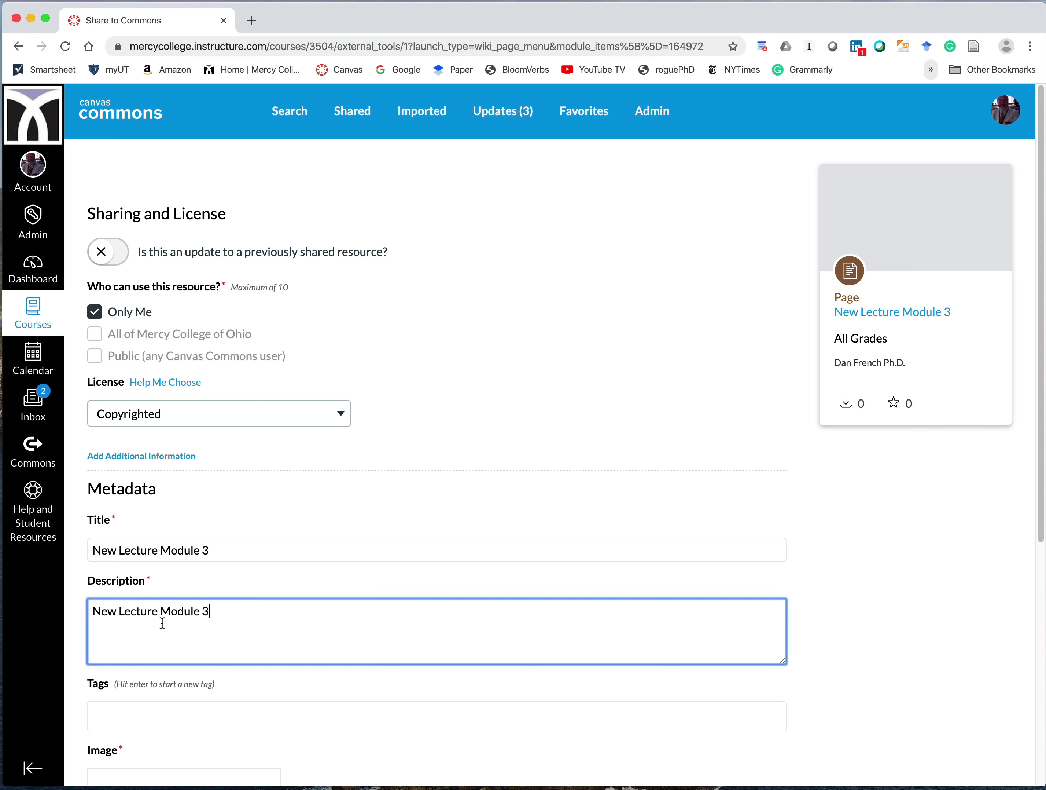
Choose the Unsplash photo of the city street with red billboards as the resource's image and share the resource
scroll(411, 550, "down", 1)
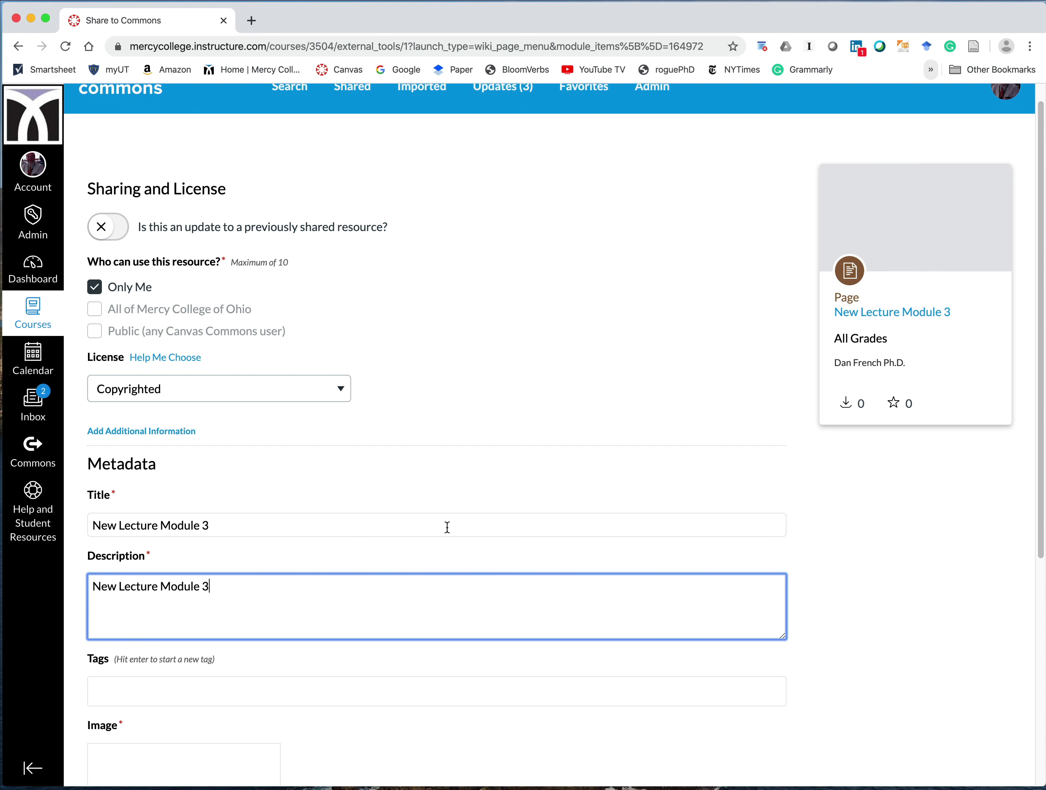
scroll(447, 527, "down", 7)
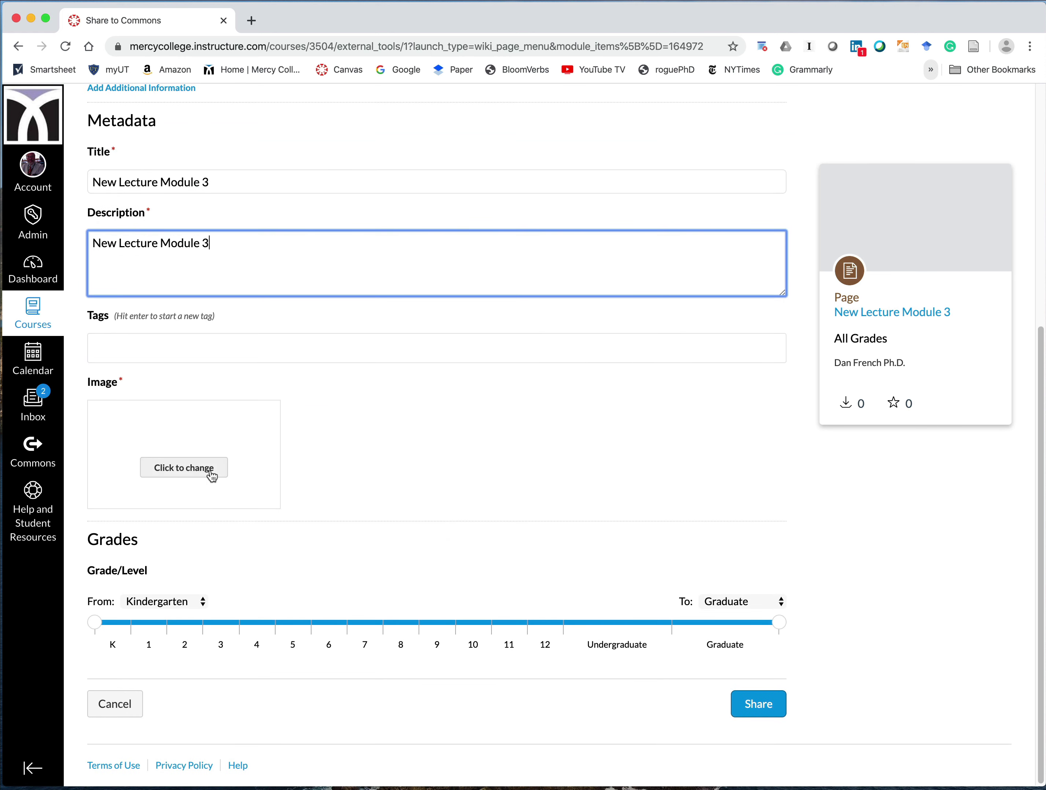
left_click(210, 467)
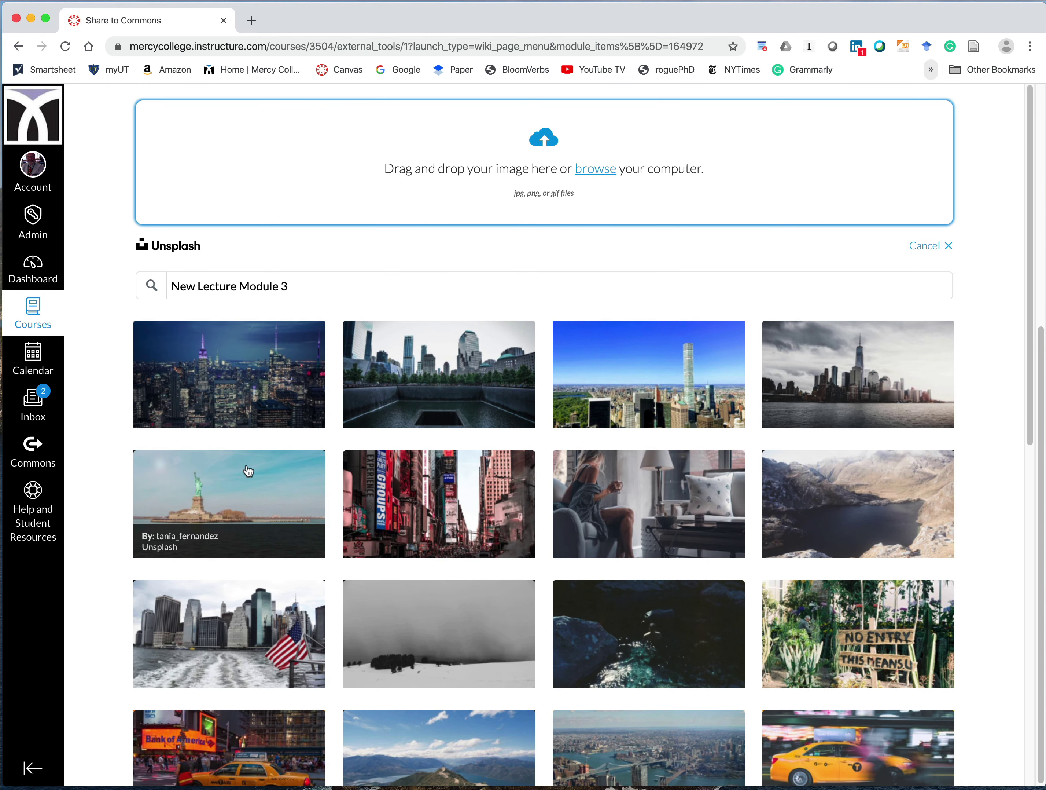
left_click(417, 479)
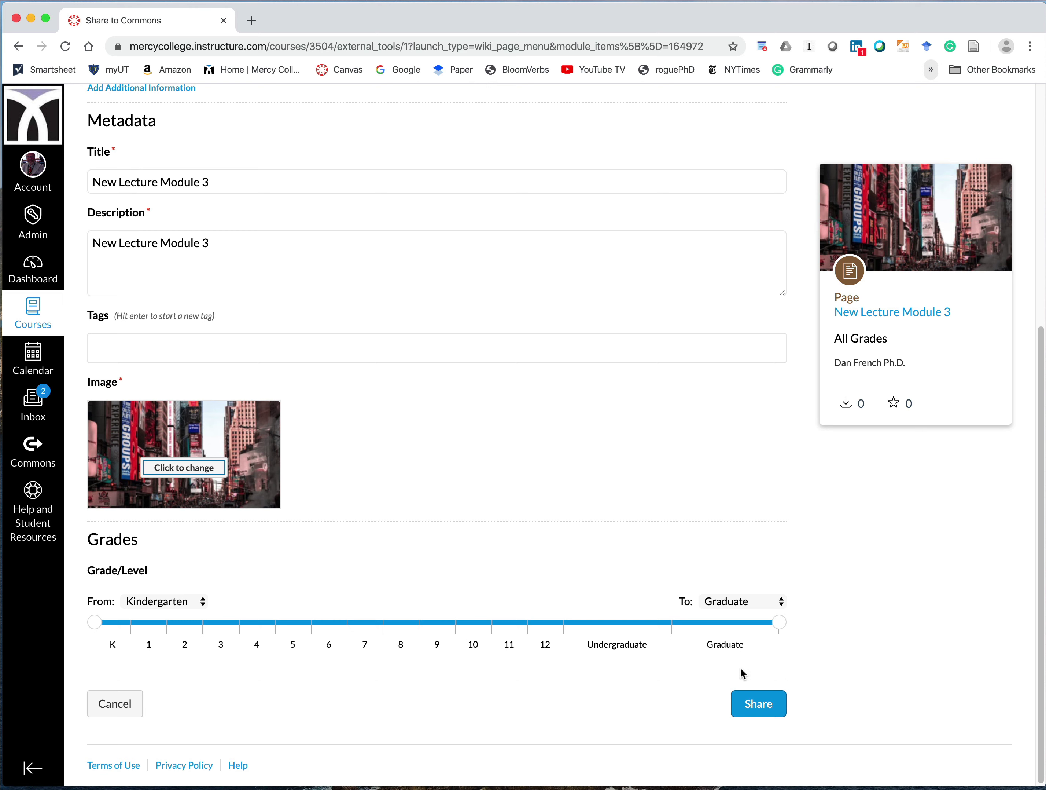
left_click(755, 706)
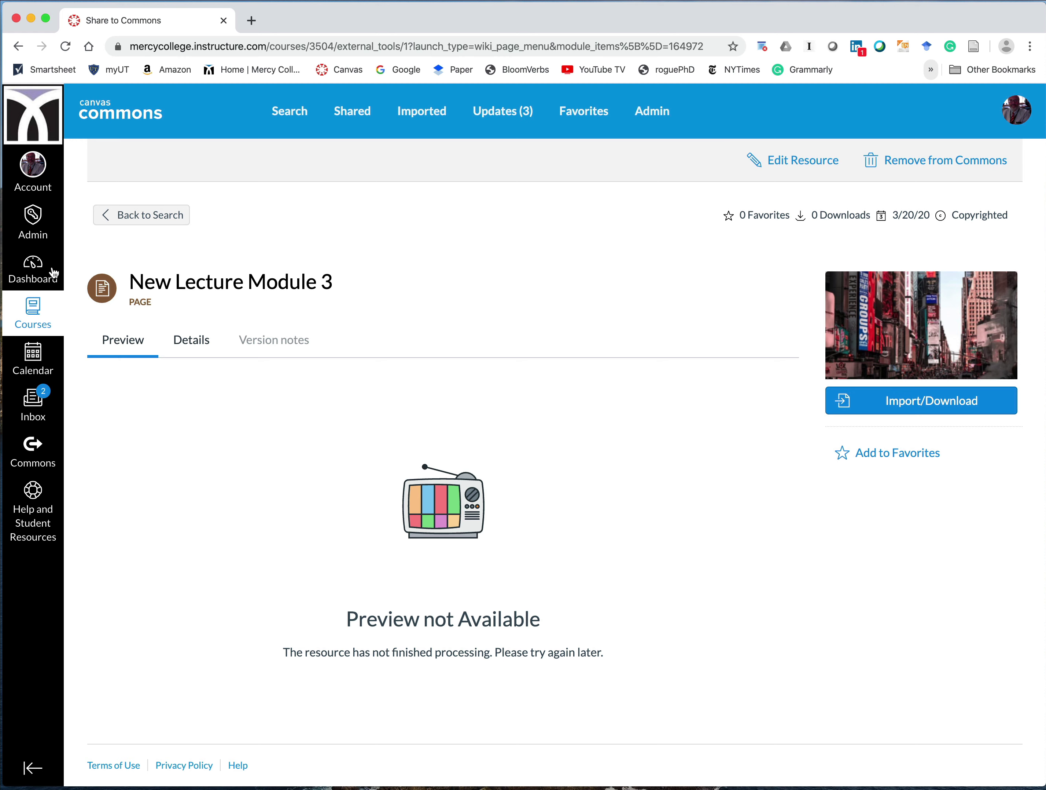
Open My Not So Great Course, start importing from Commons and open the New Lecture Module 3 resource
left_click(39, 272)
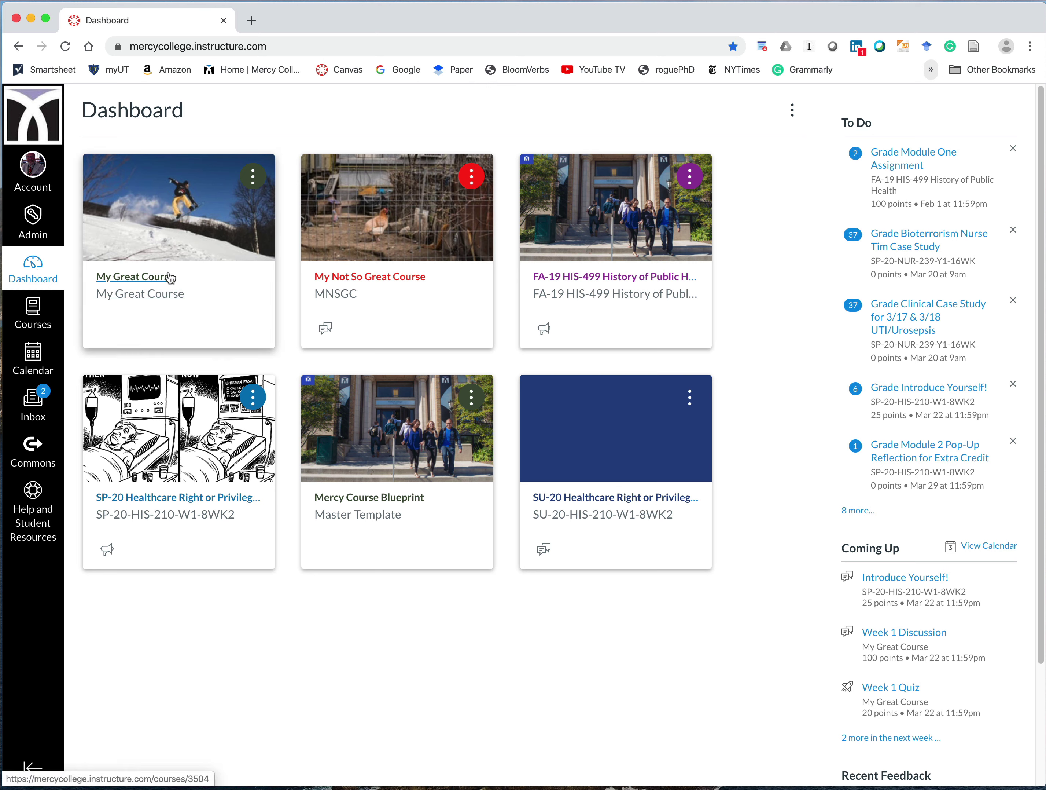
left_click(395, 282)
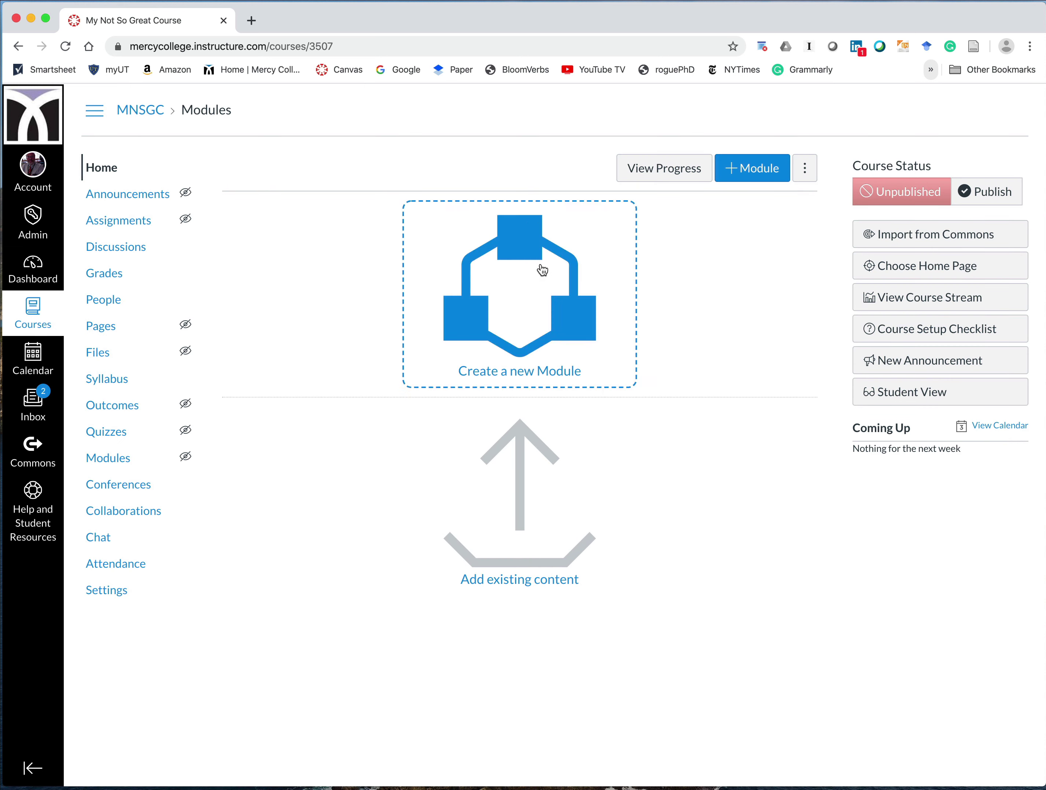
left_click(899, 244)
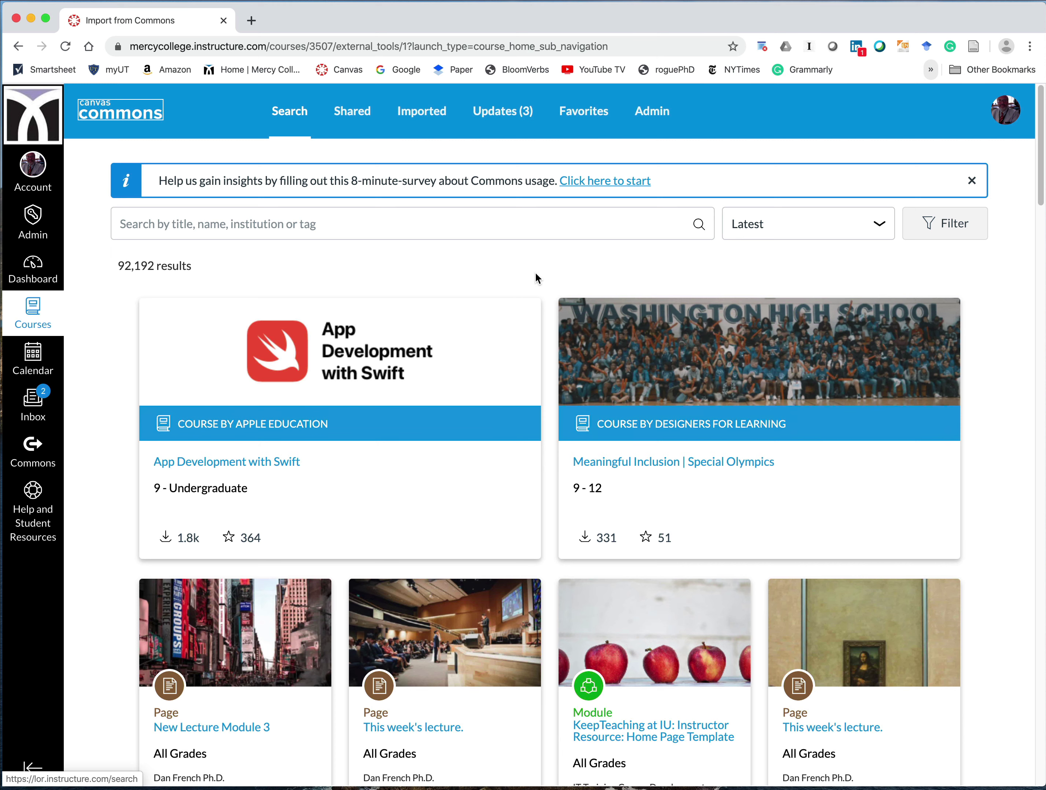
scroll(490, 317, "down", 3)
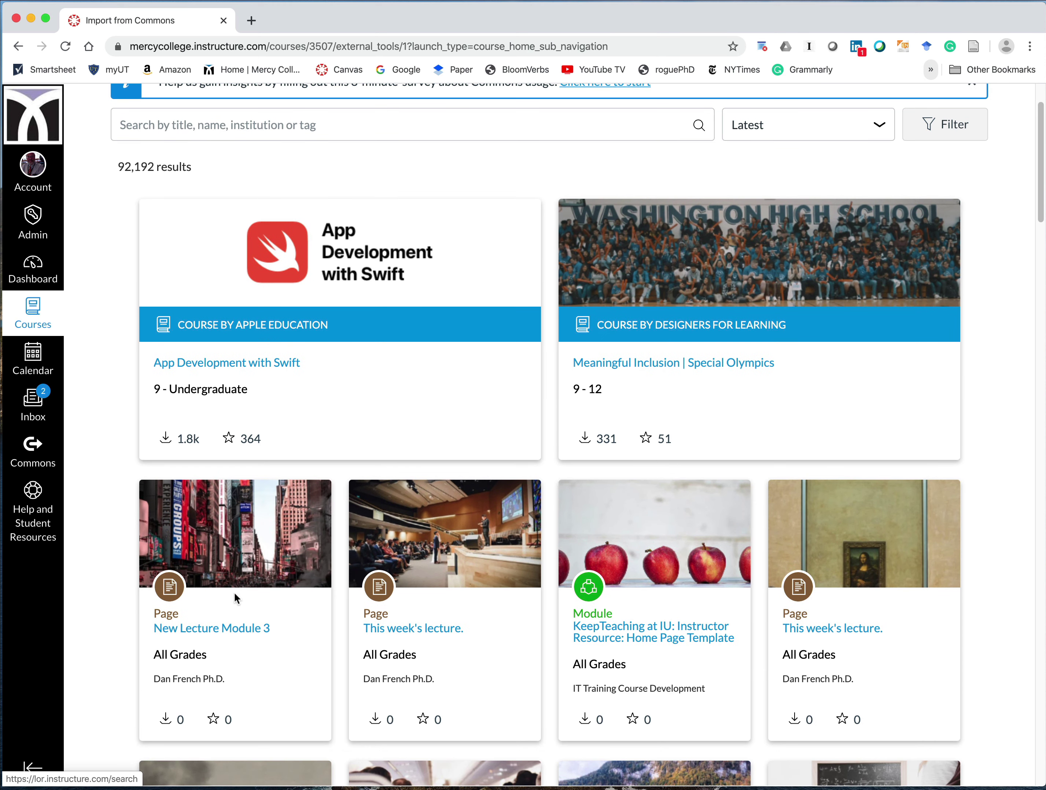
left_click(233, 629)
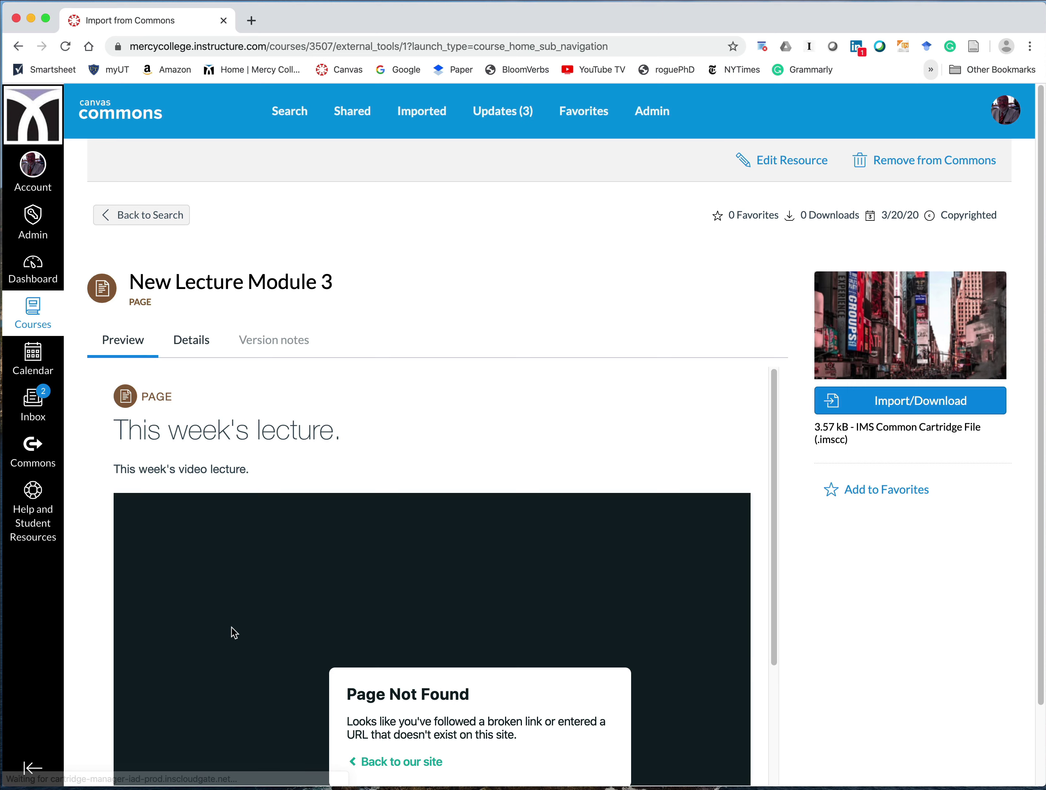
Select and clear Nursing 560 as the import target, and download the New Lecture Module 3 resource to the computer
left_click(896, 407)
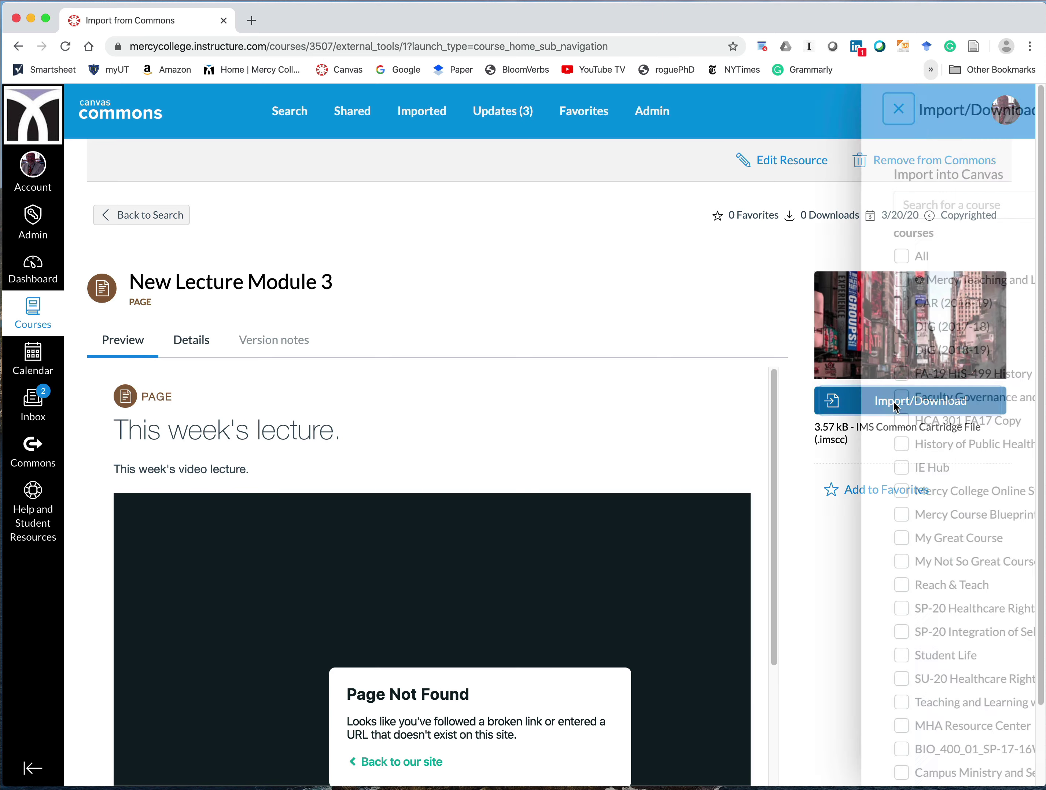
scroll(823, 486, "down", 15)
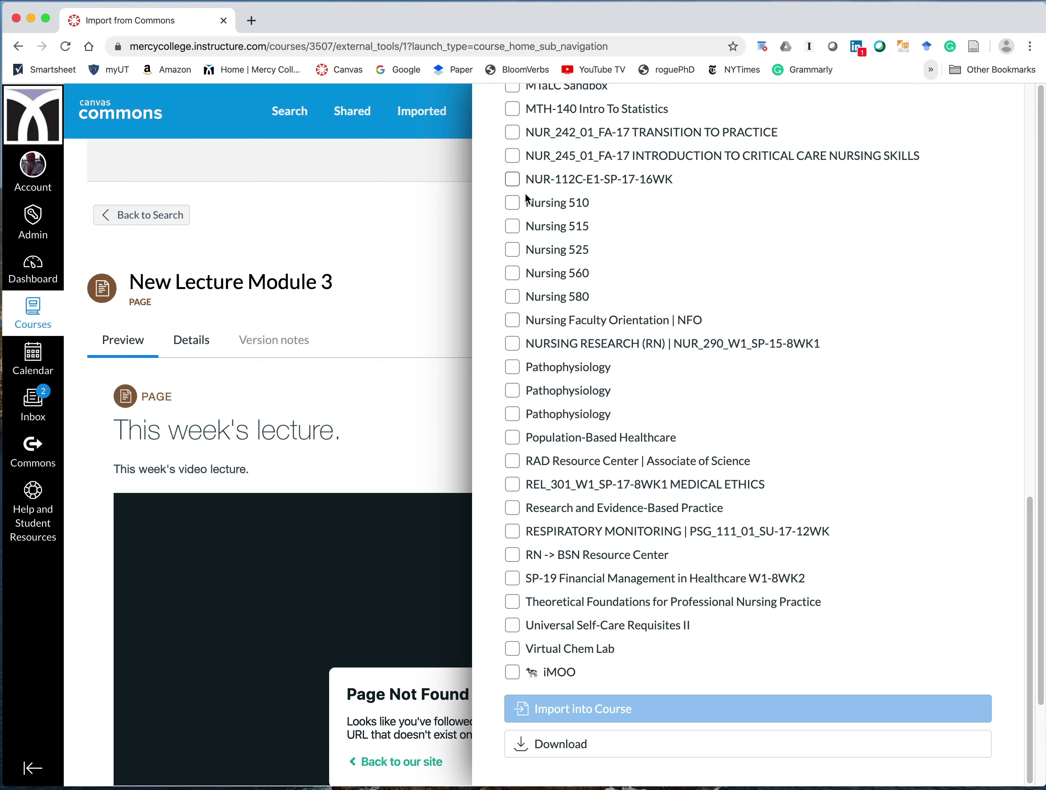
left_click(516, 279)
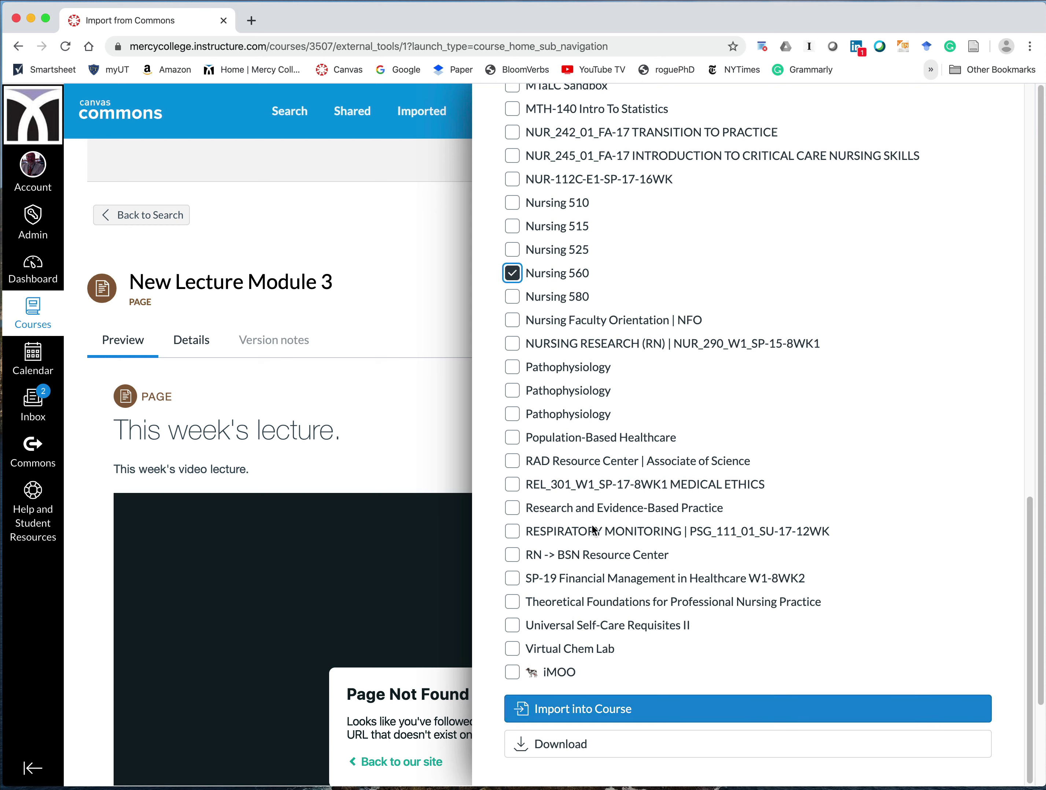
left_click(516, 280)
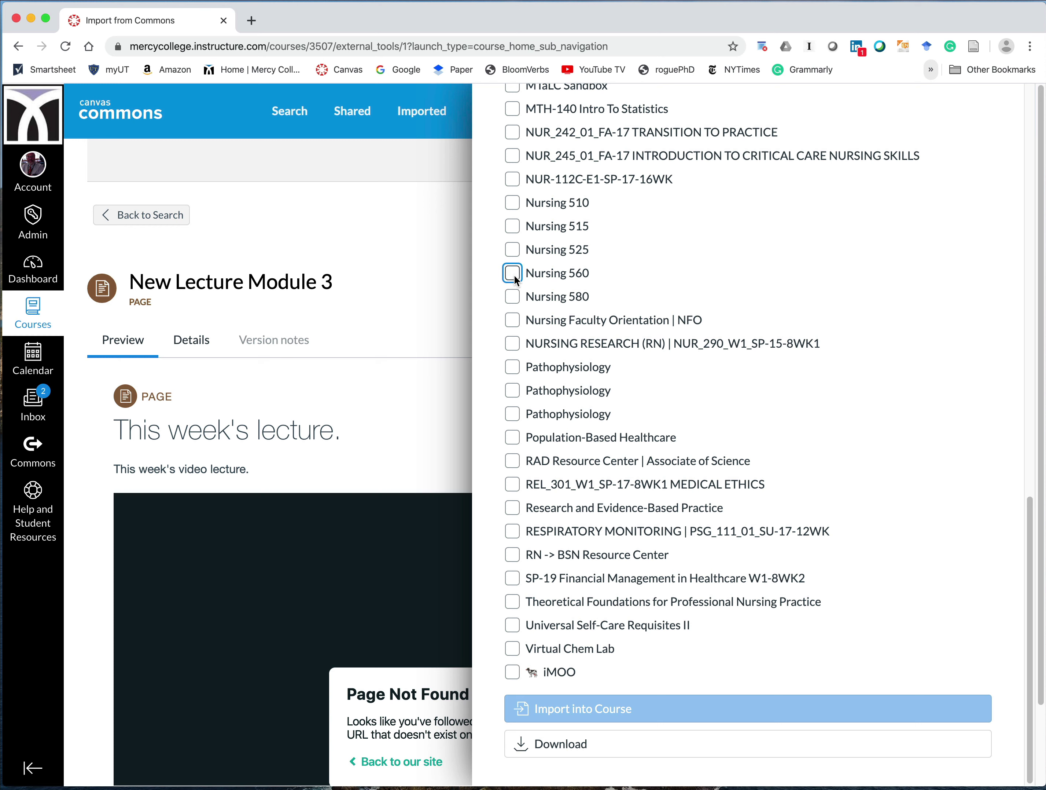
left_click(553, 747)
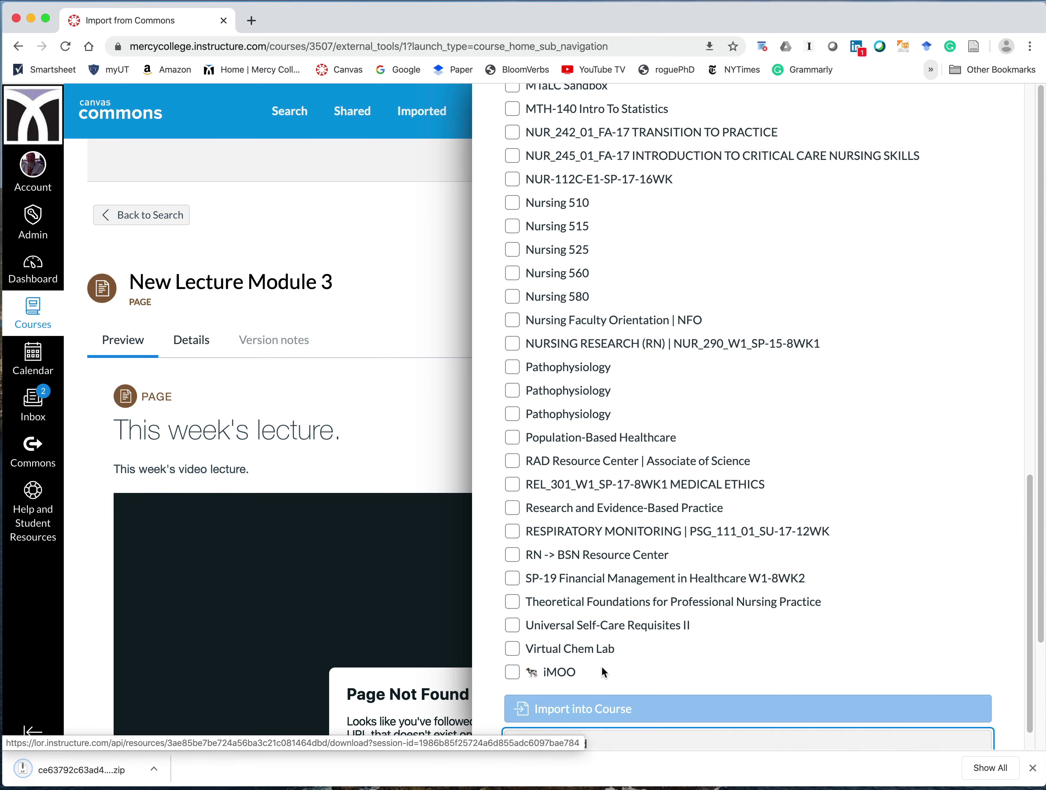
Leave the Commons import pane and open the Import Content page from the settings of My Not So Great Course
left_click(414, 240)
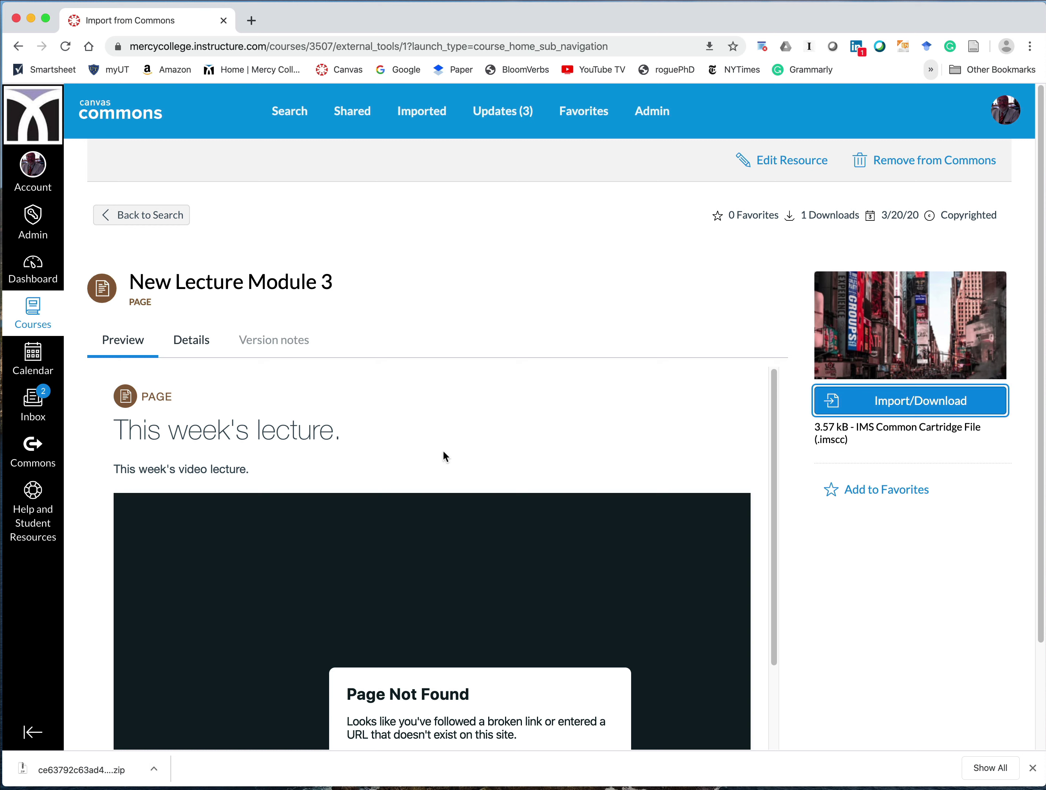
left_click(46, 278)
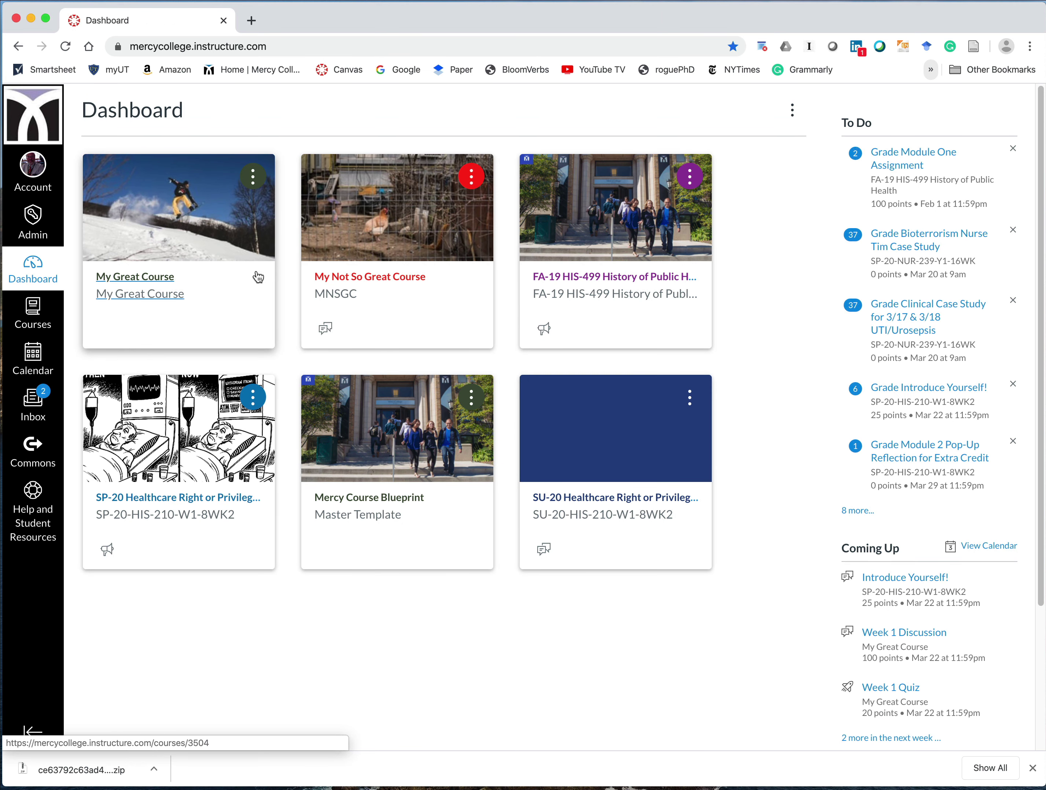
left_click(356, 280)
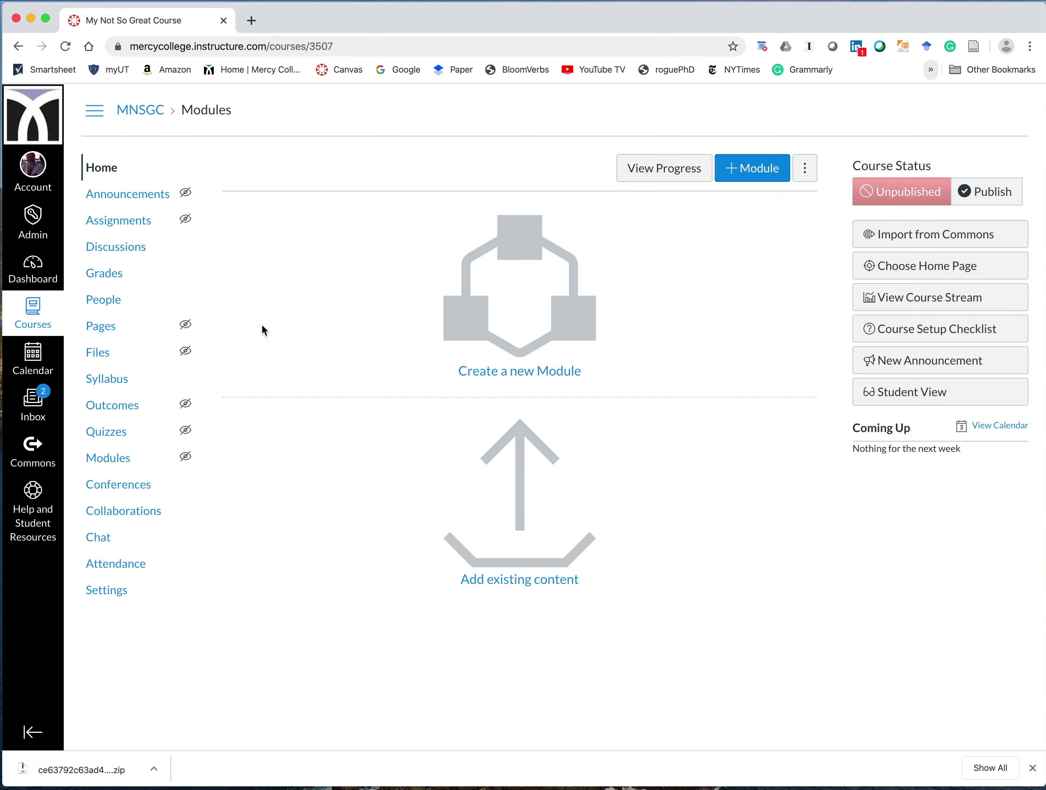
left_click(124, 591)
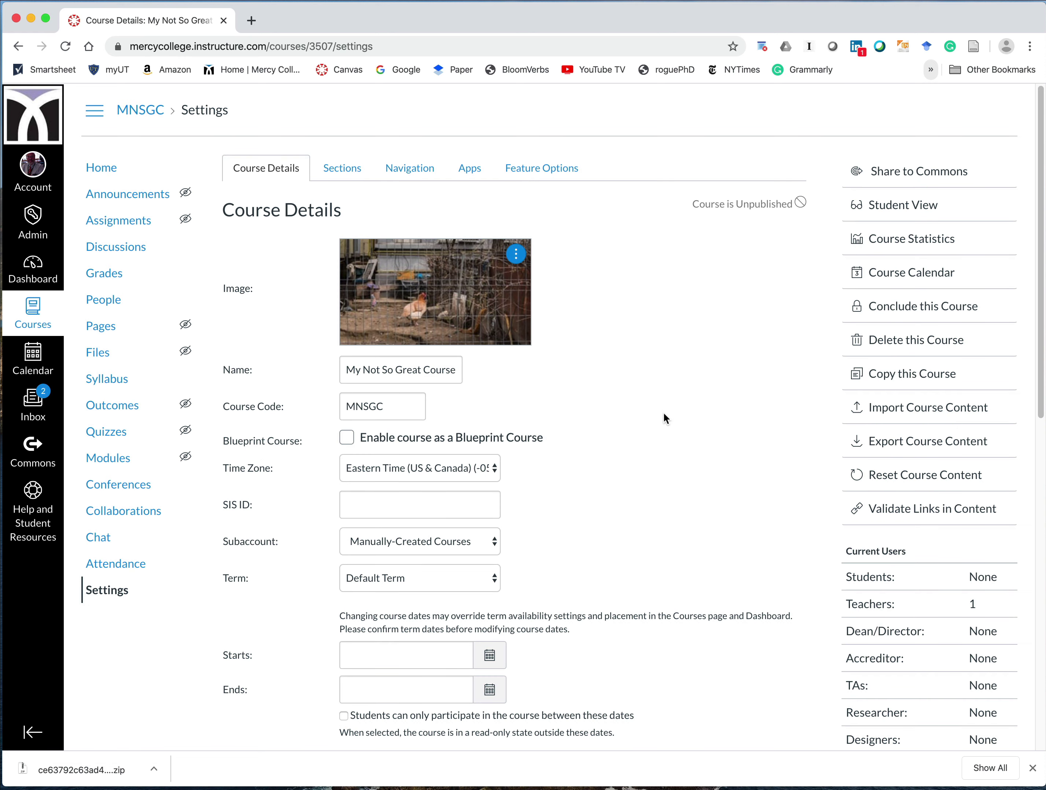
left_click(896, 411)
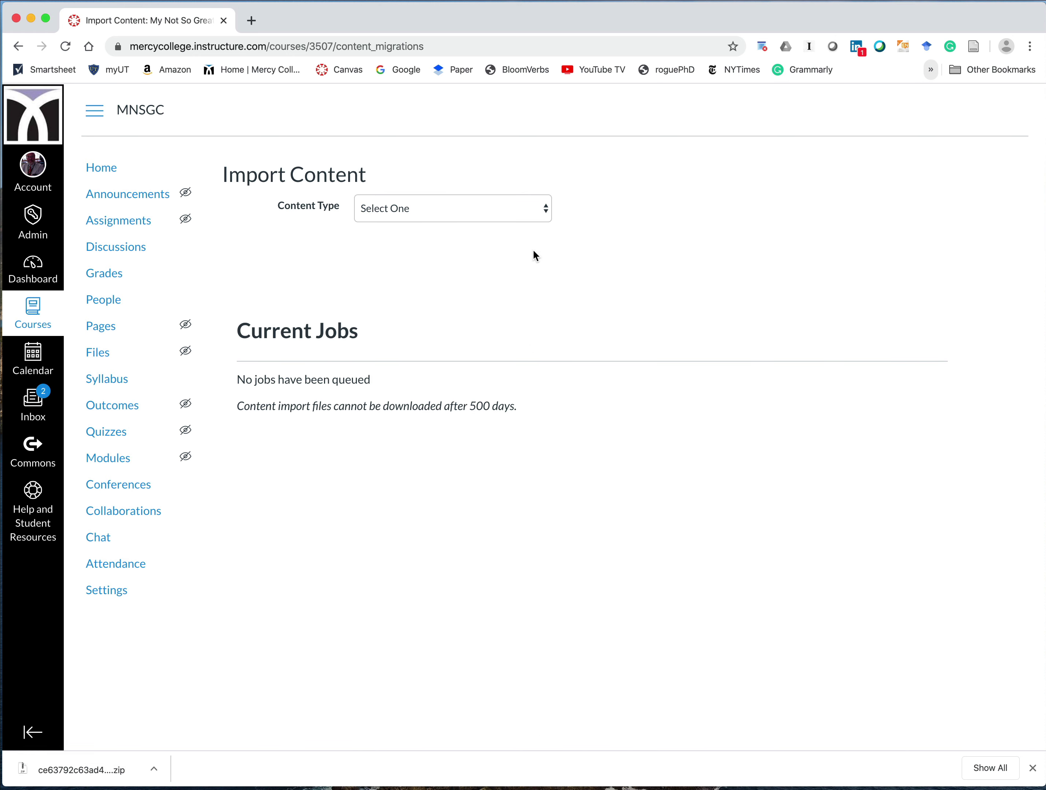
Set the content type to Canvas Course Export Package and choose ce63792c63ad482cbd5032fe3431706e.zip from Downloads as the source
left_click(539, 211)
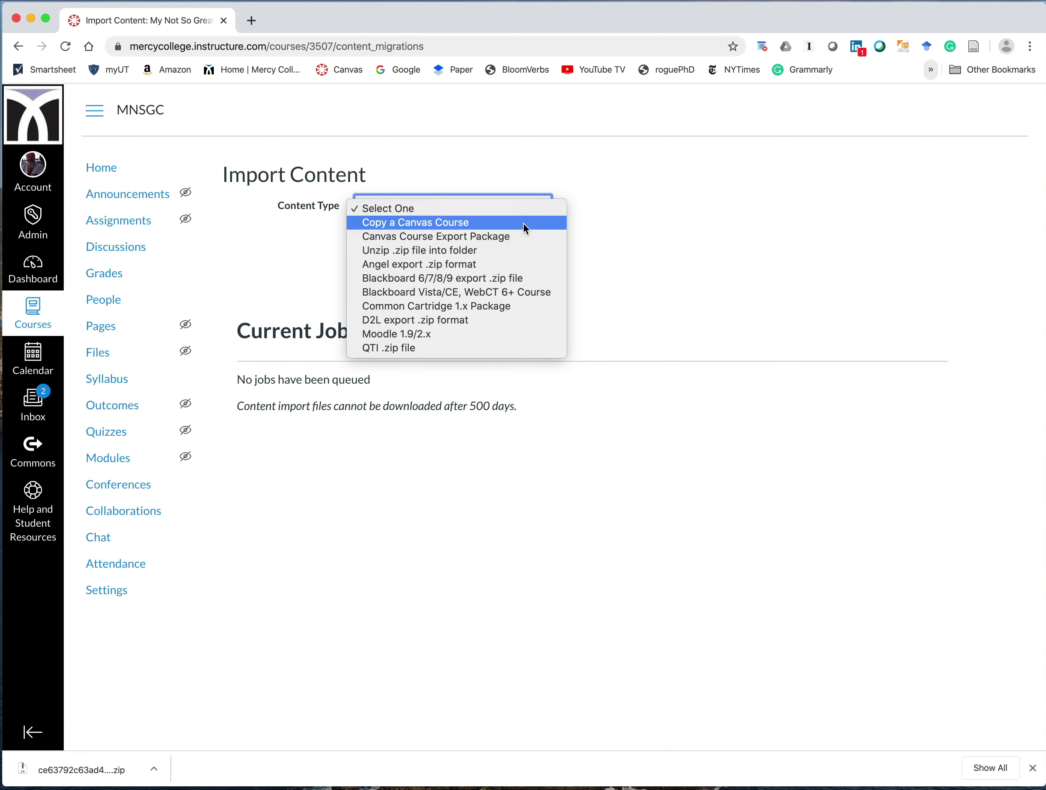
left_click(520, 238)
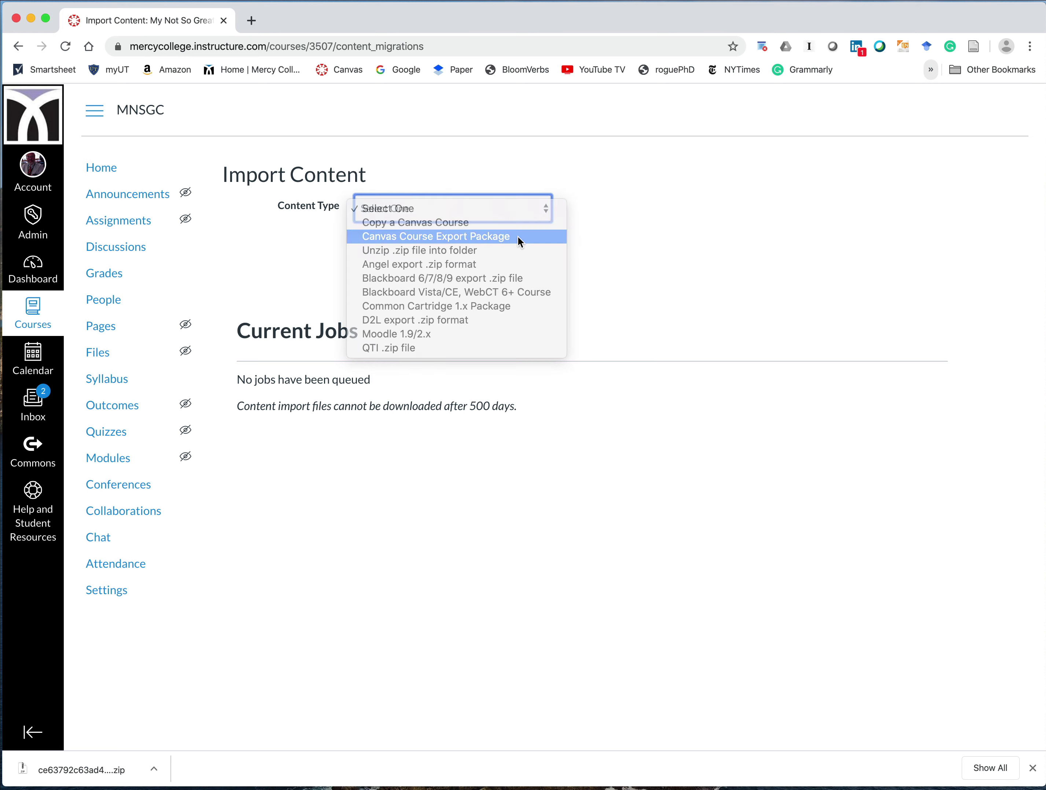
left_click(390, 255)
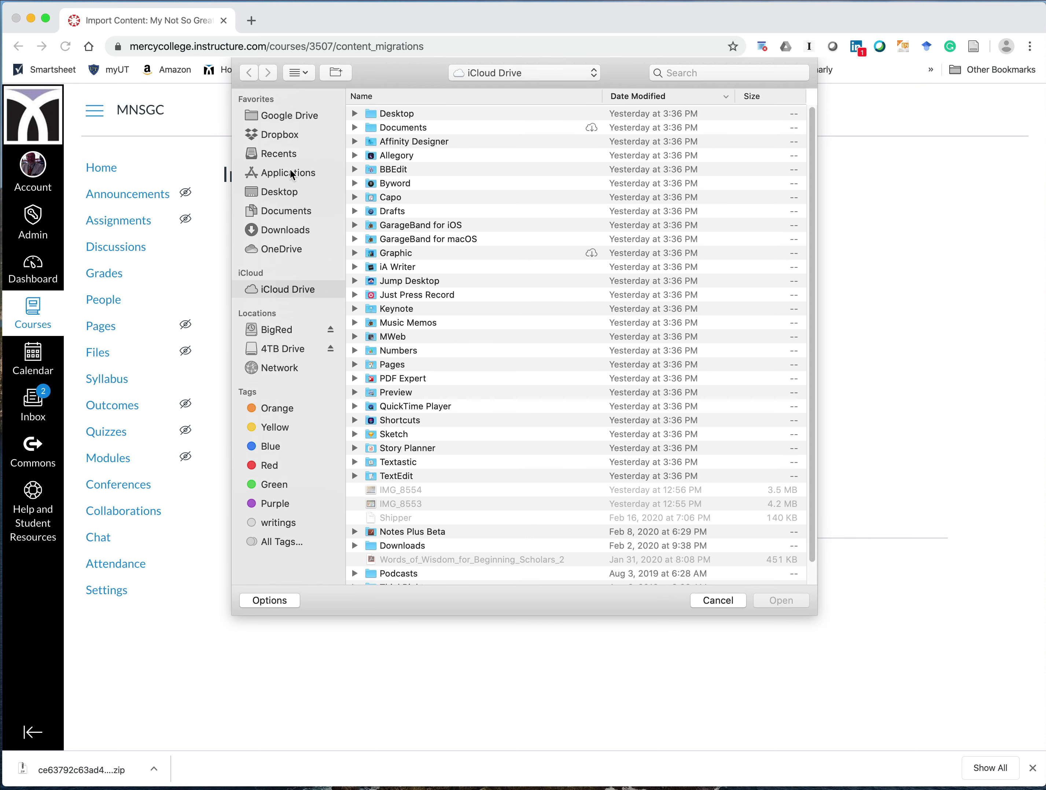
left_click(290, 229)
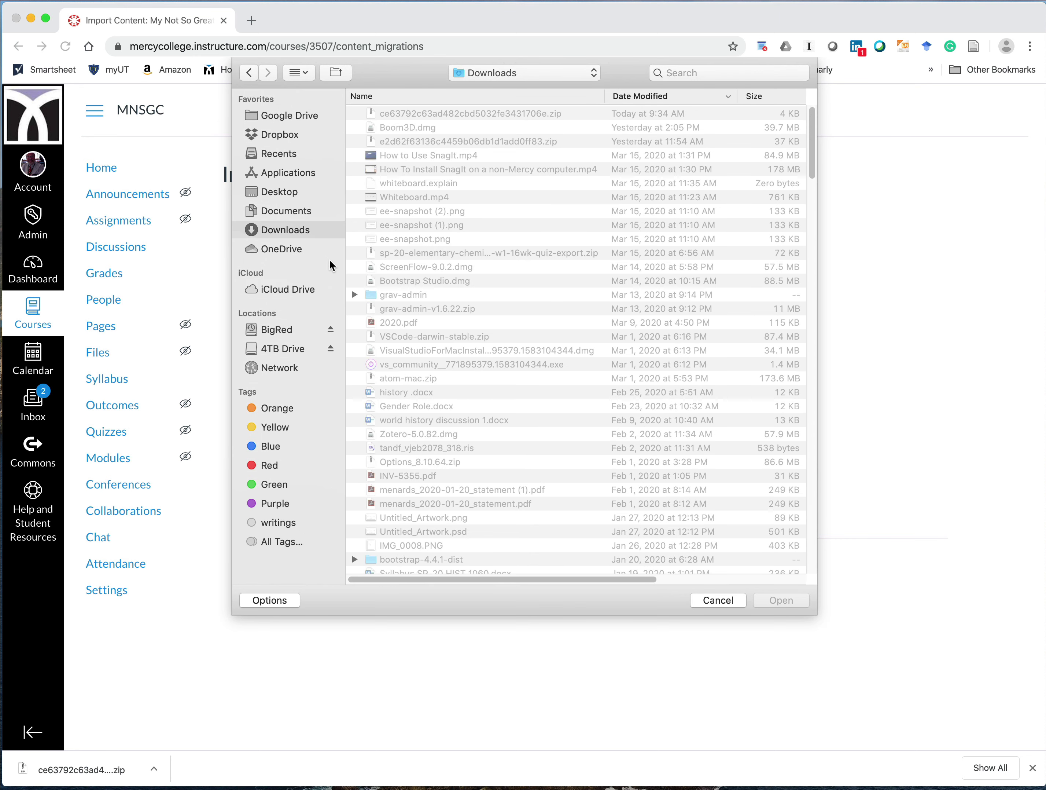
left_click(471, 114)
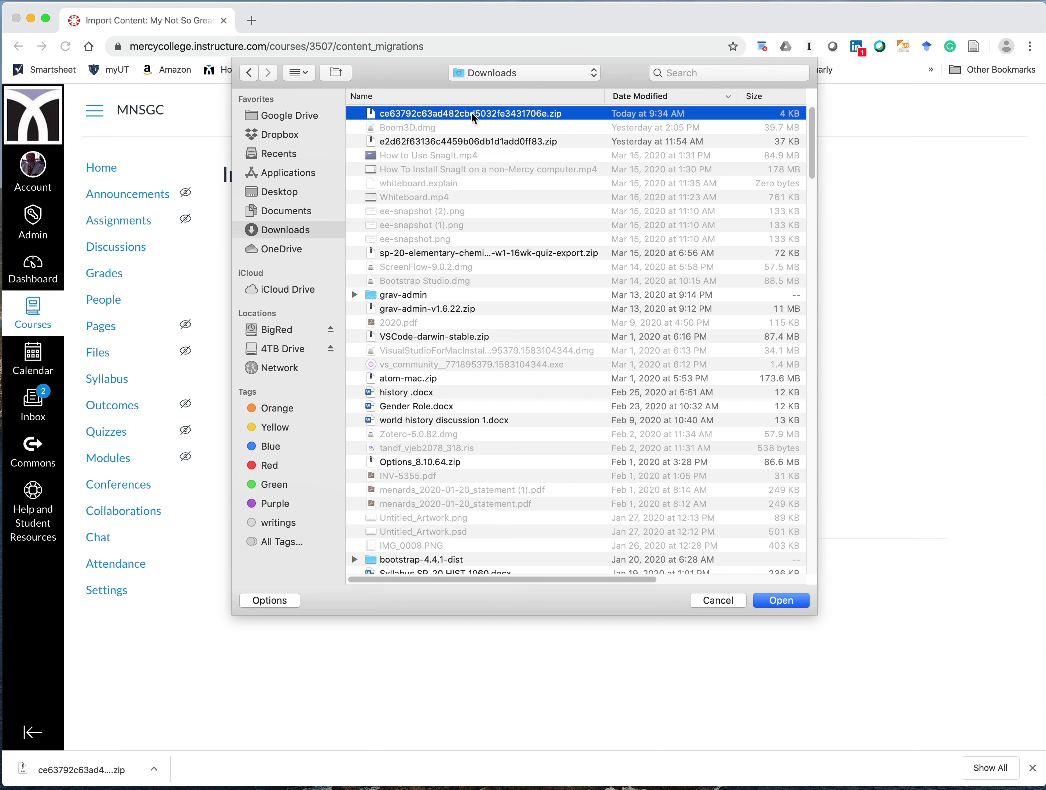
left_click(776, 594)
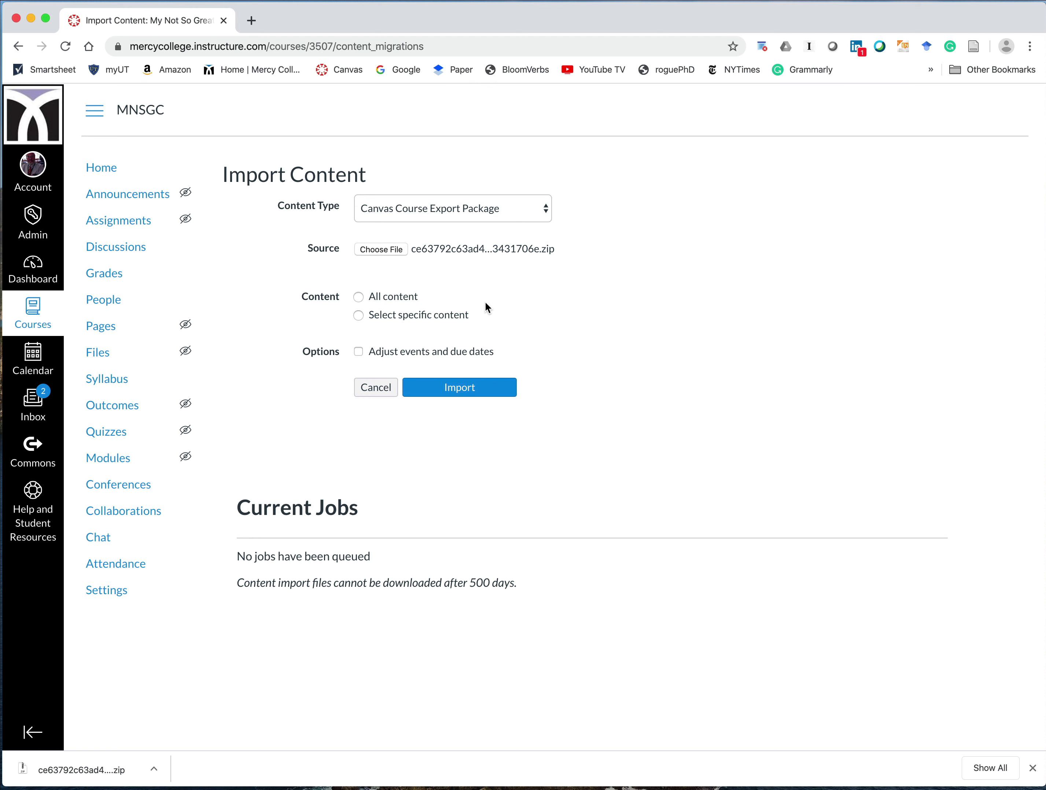
Import all content from the package and open the imported page This week's lecture
left_click(359, 298)
left_click(475, 388)
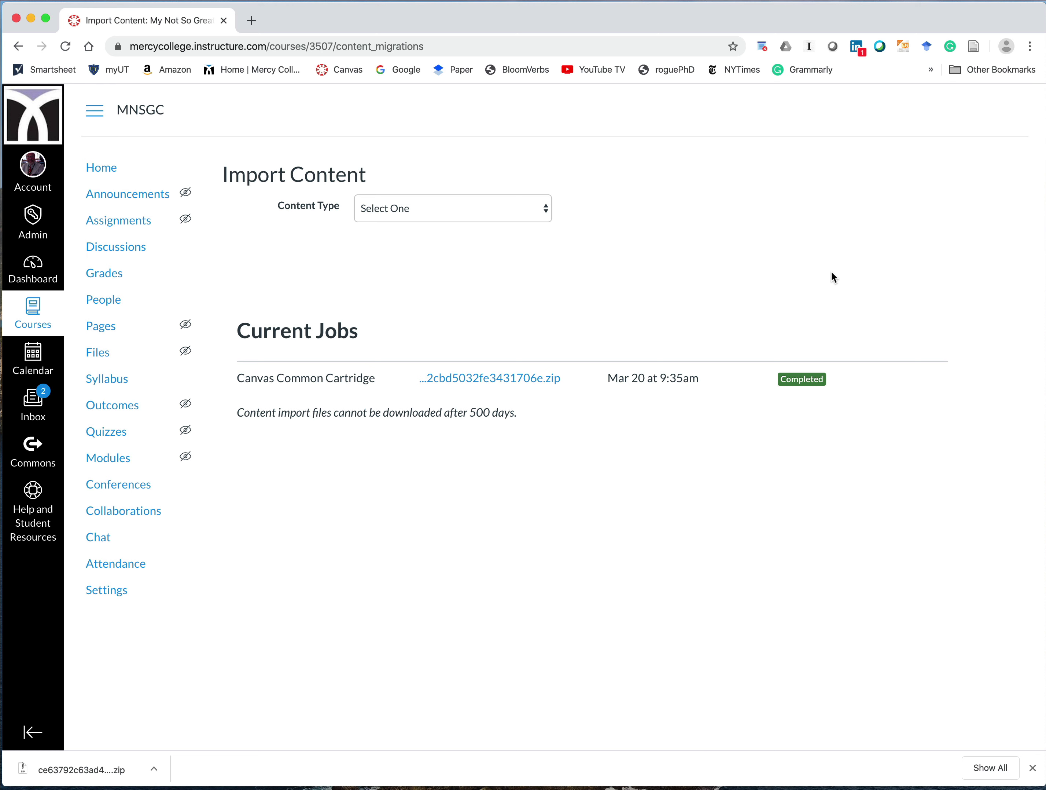
left_click(109, 332)
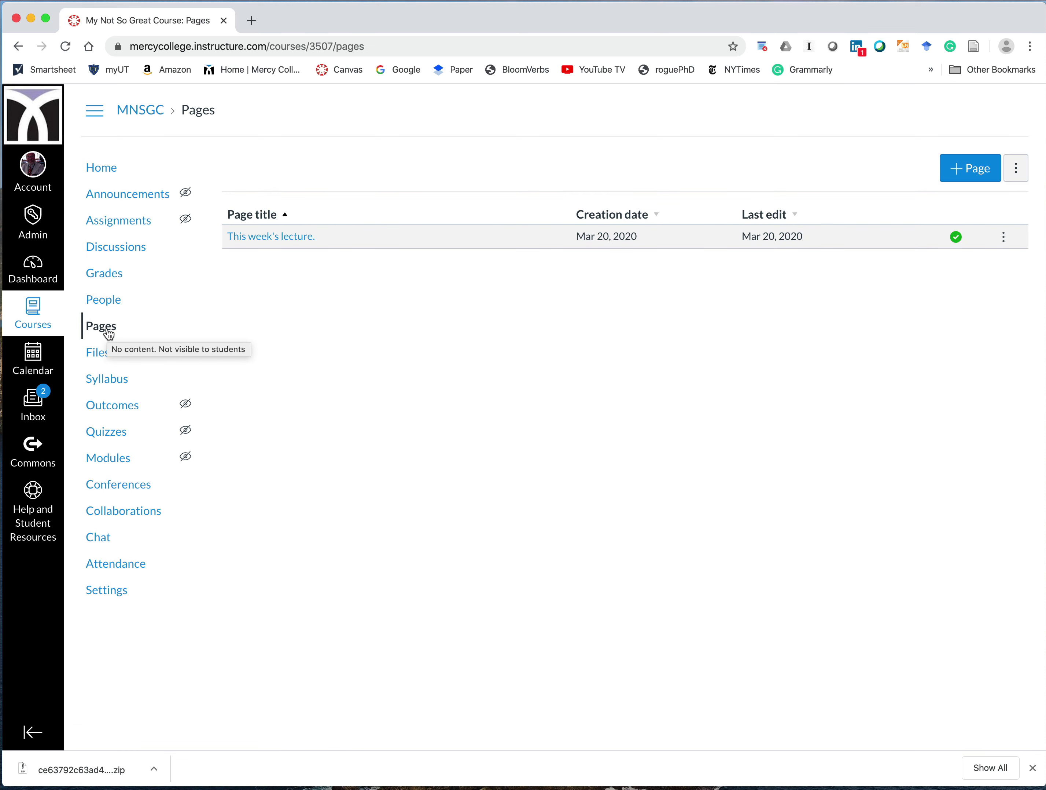
left_click(273, 241)
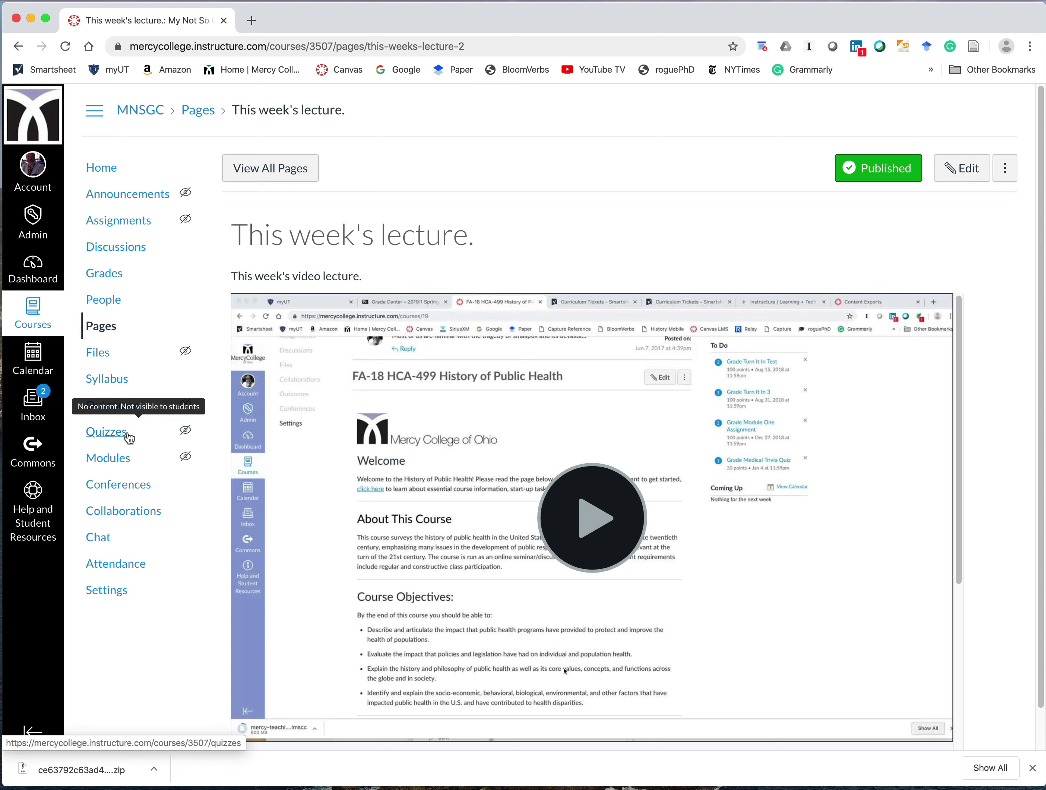
Add a module named This Week's Lecture to the course
left_click(117, 459)
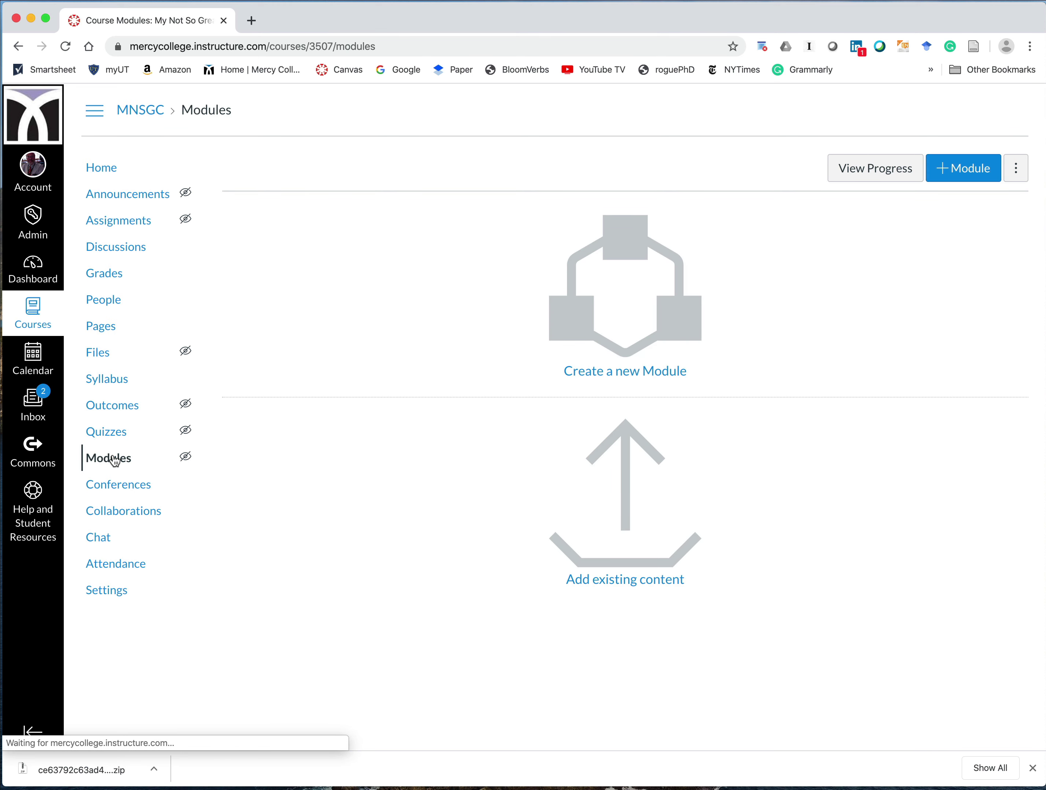
left_click(952, 167)
left_click(391, 352)
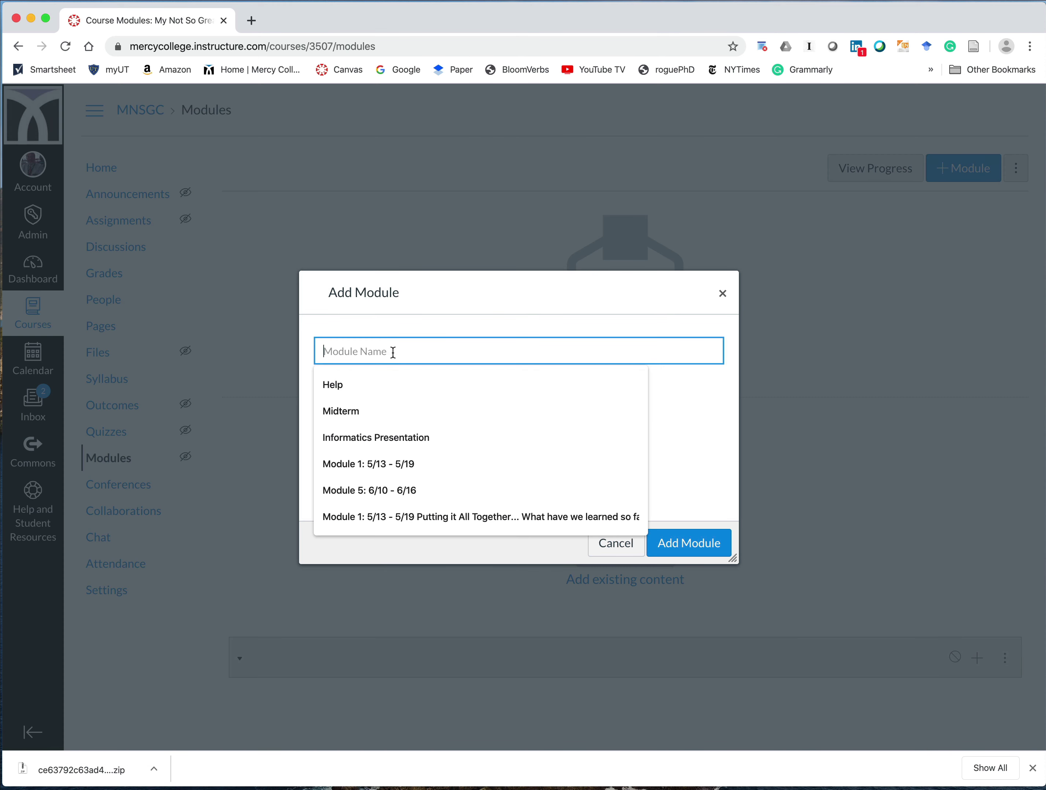
type("This Week")
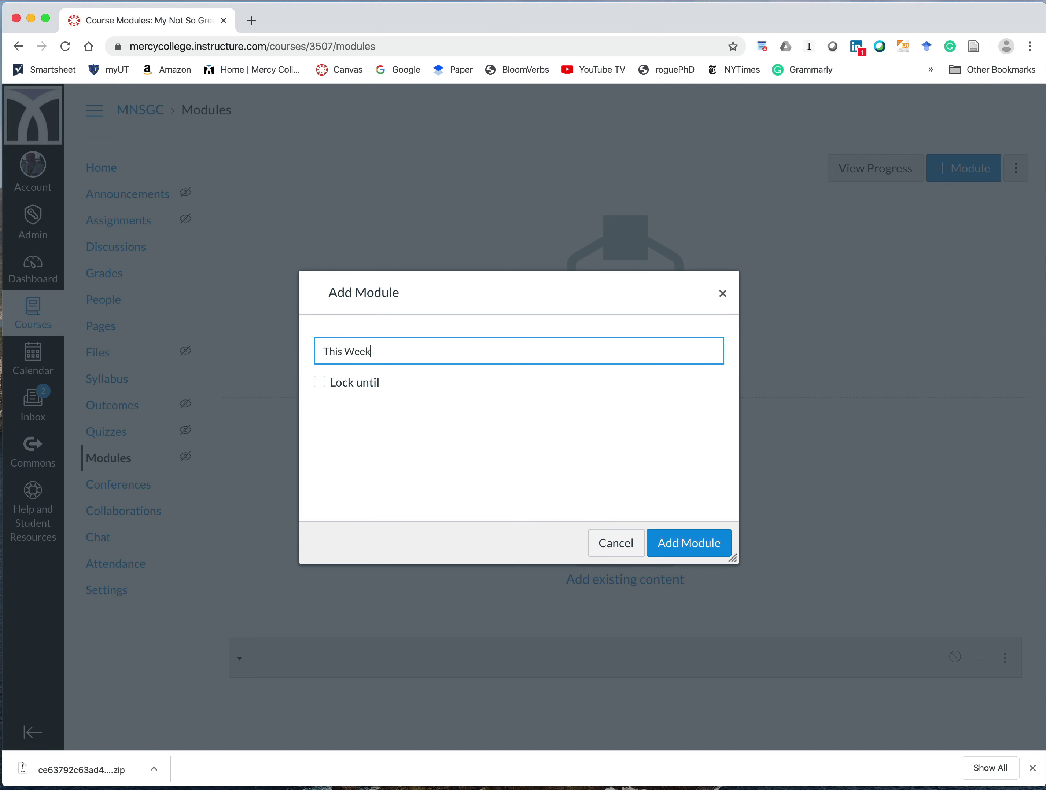
type("'s Lecture")
left_click(671, 540)
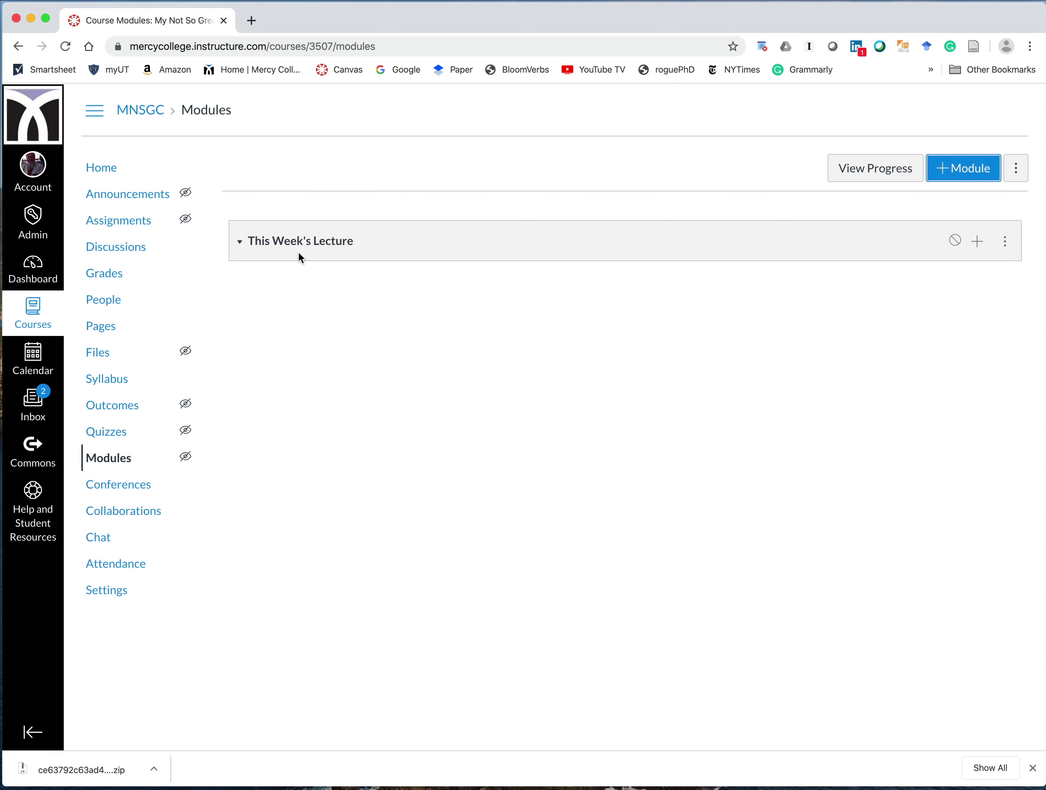
Add the existing page This week's lecture. to the This Week's Lecture module and open it from there
left_click(978, 242)
left_click(440, 299)
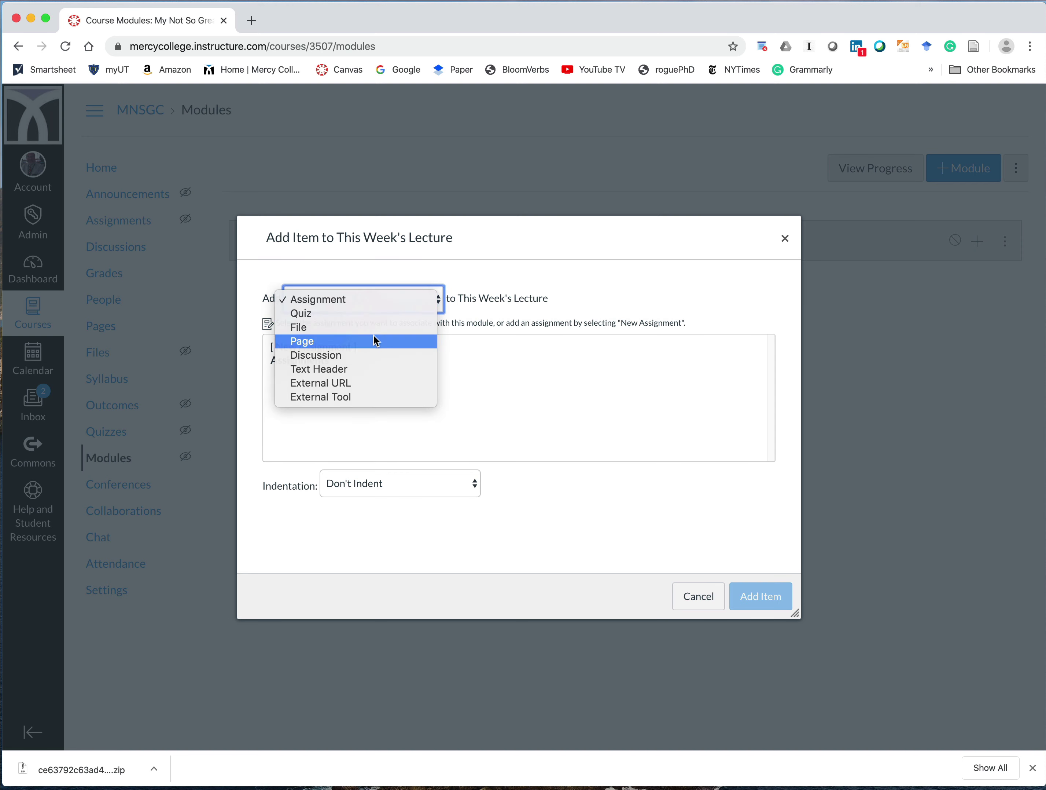
left_click(373, 340)
left_click(312, 358)
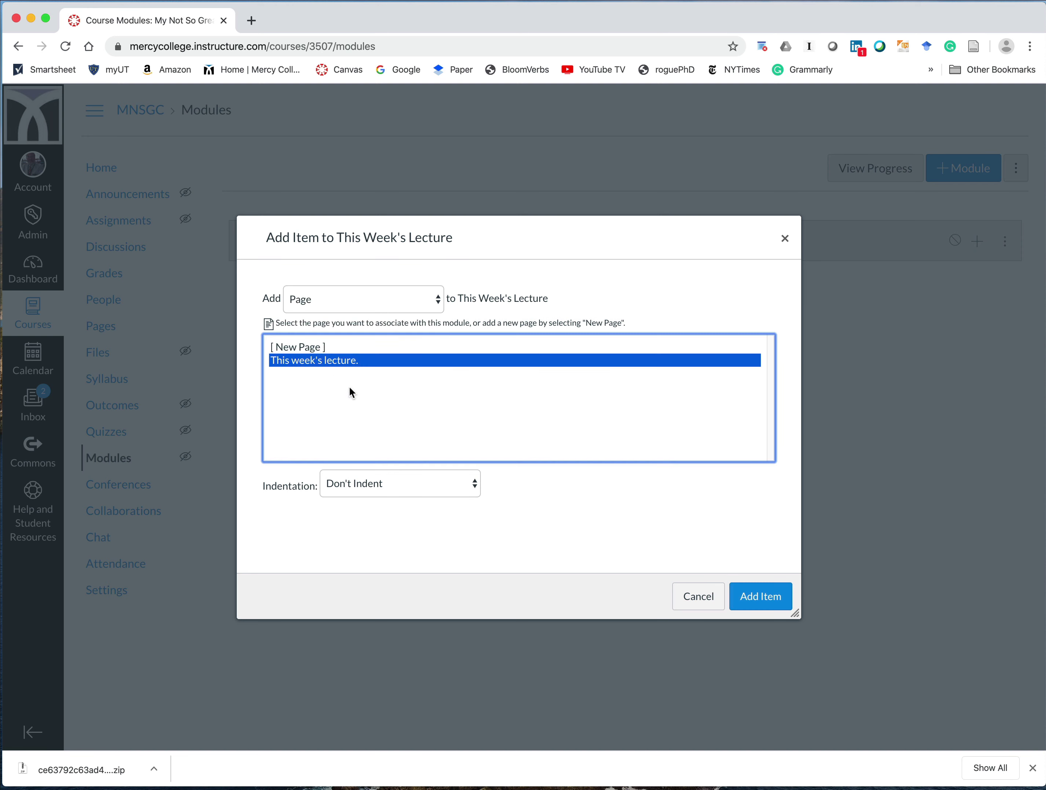
left_click(743, 597)
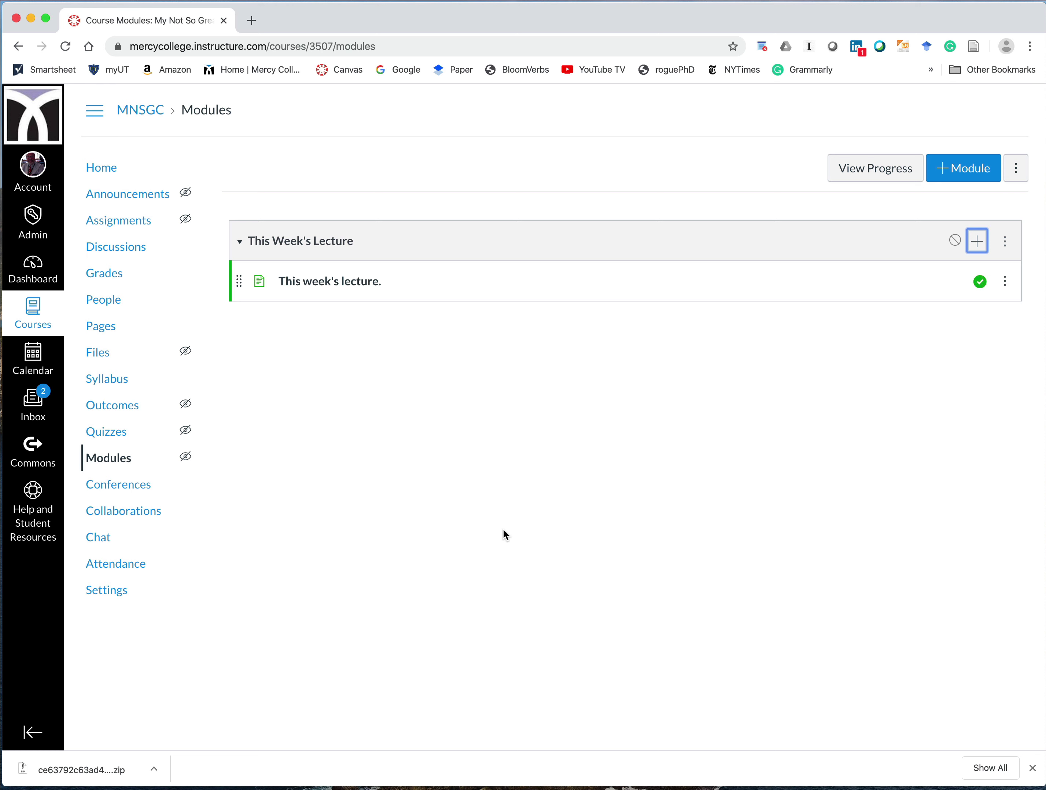
left_click(335, 285)
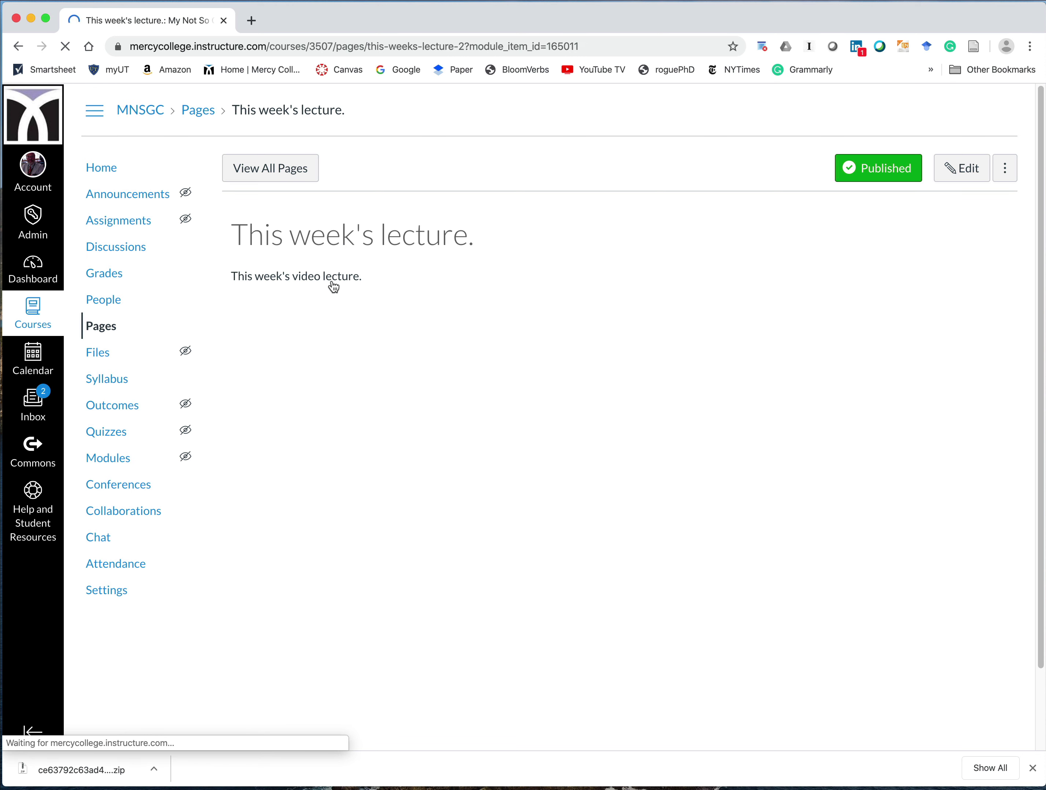